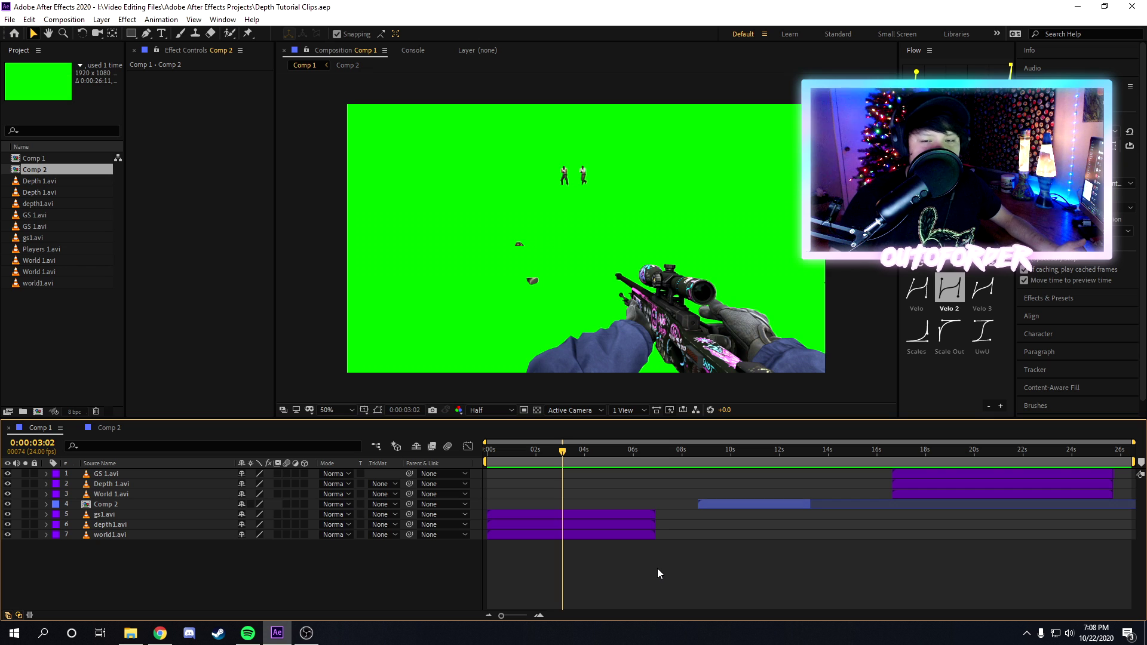
# Solo layer 6, depth1.avi, and scrub forward through its grayscale depth pass.
pyautogui.click(115, 527)
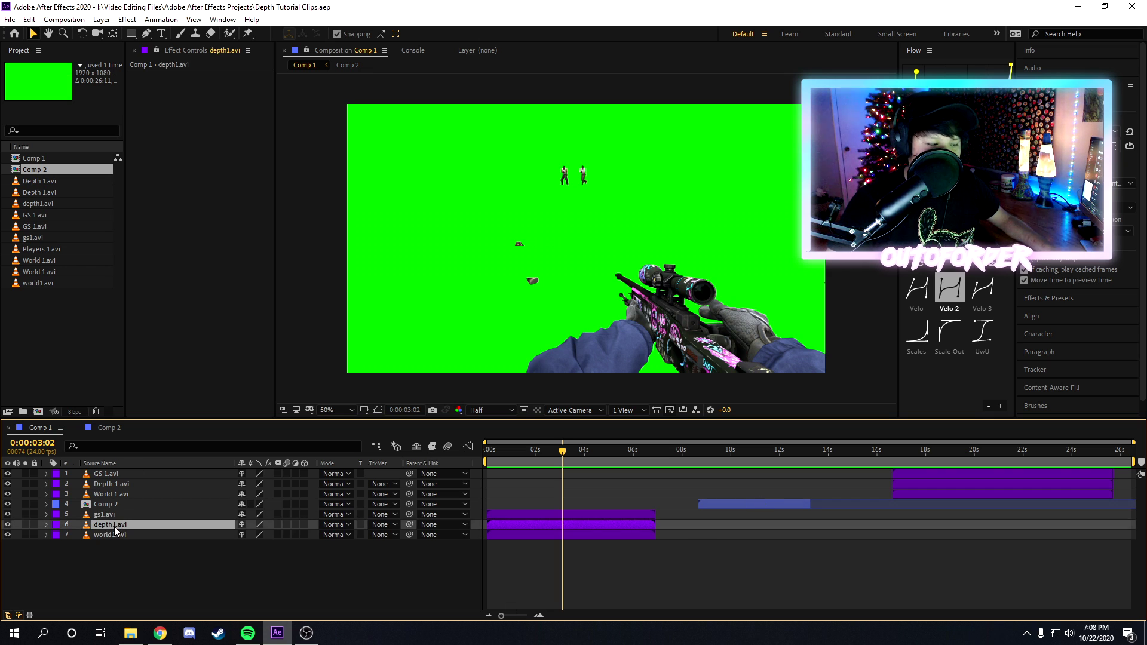
pyautogui.click(26, 525)
pyautogui.moveTo(520, 457); pyautogui.dragTo(584, 468)
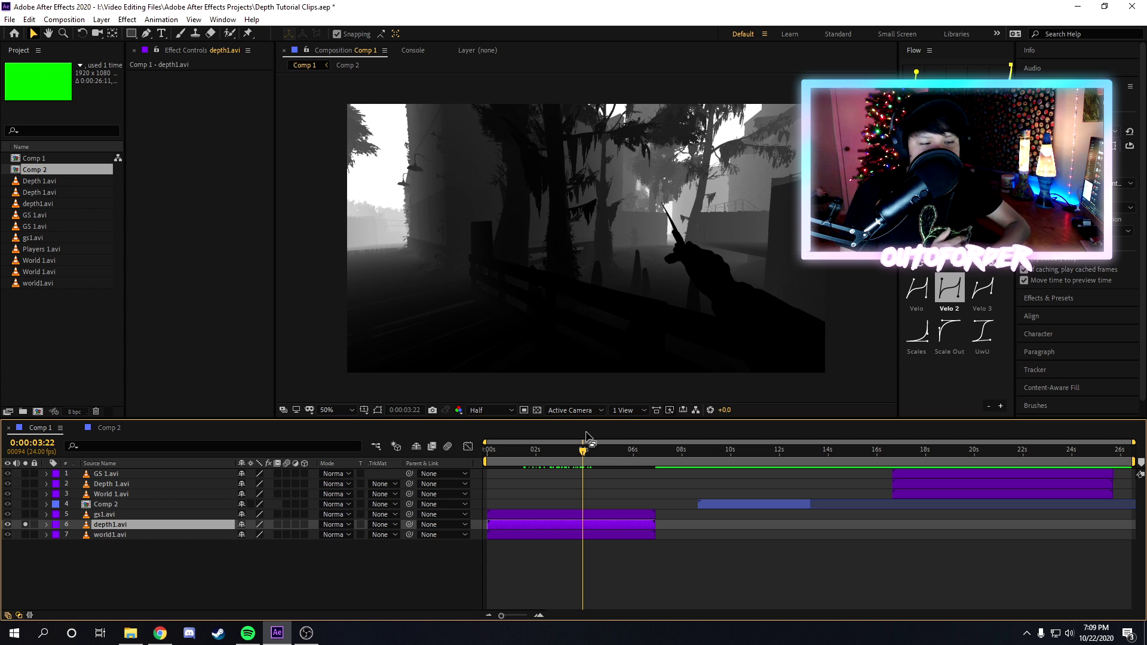
# Scrub the depth pass from the start to about 10 seconds, then review the green-screen gameplay.
pyautogui.press('Home')
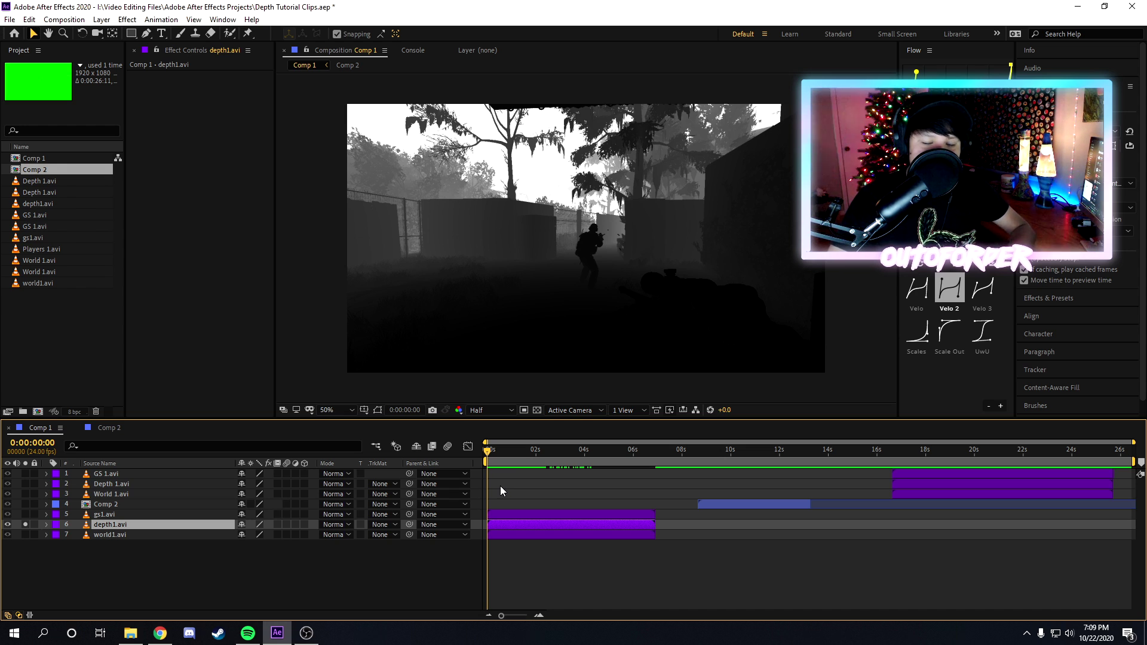
pyautogui.moveTo(608, 449); pyautogui.dragTo(554, 459)
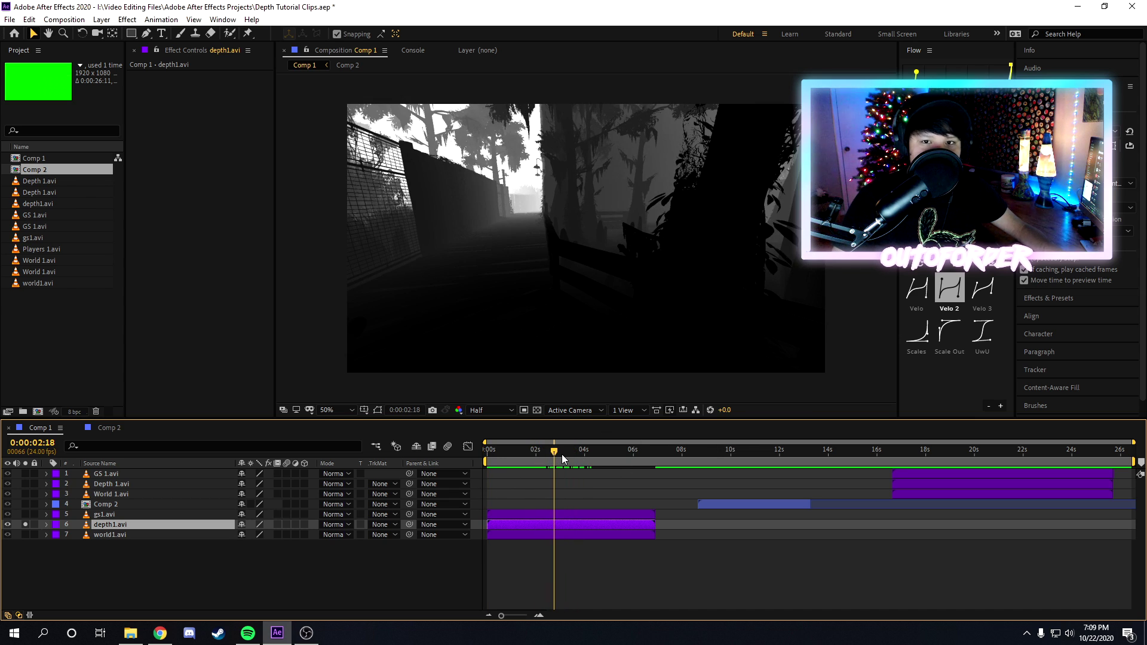
pyautogui.click(735, 460)
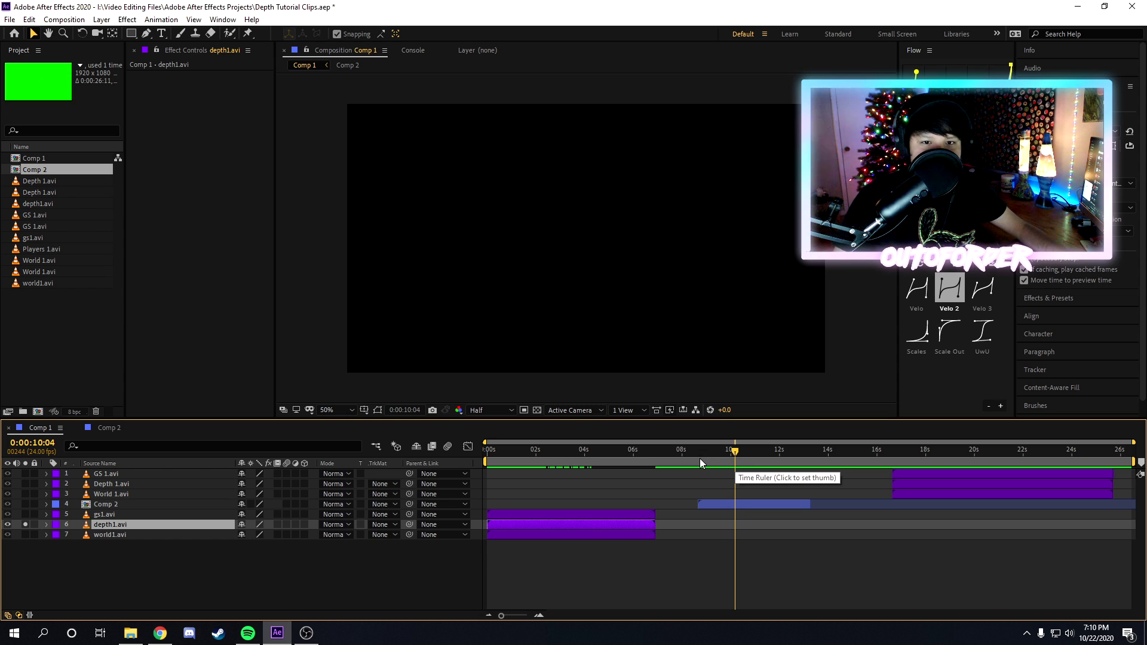
pyautogui.click(534, 461)
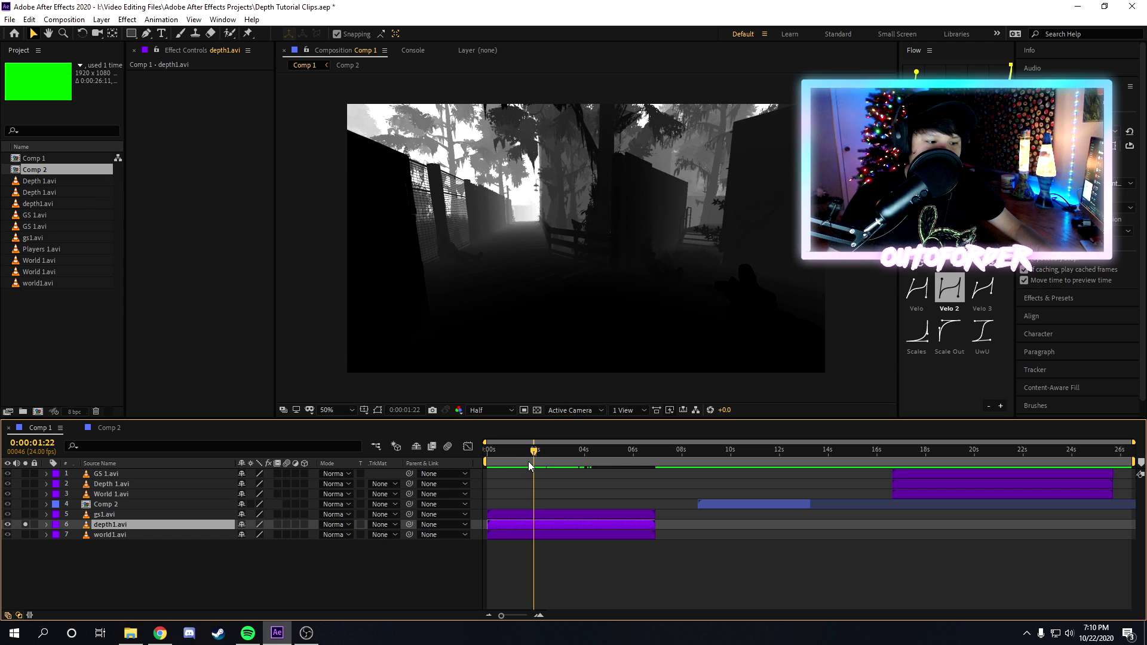
pyautogui.moveTo(528, 461); pyautogui.dragTo(447, 483)
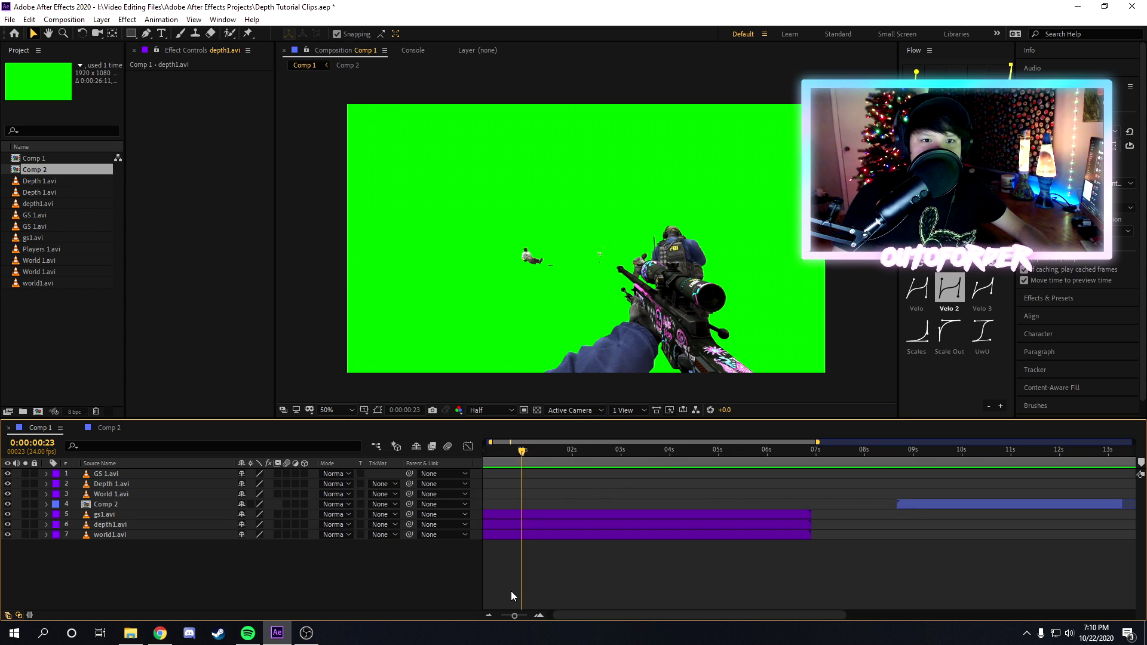
pyautogui.moveTo(528, 456); pyautogui.dragTo(1071, 466)
pyautogui.scroll(-2, 1046, 487)
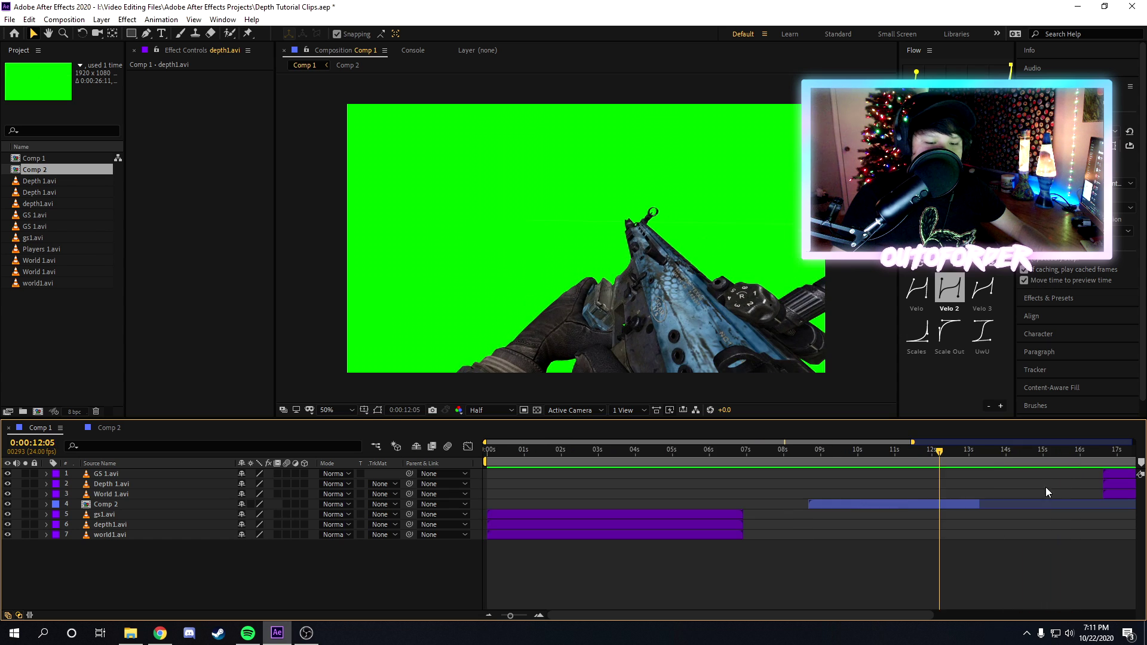
pyautogui.hscroll(2, 938, 541)
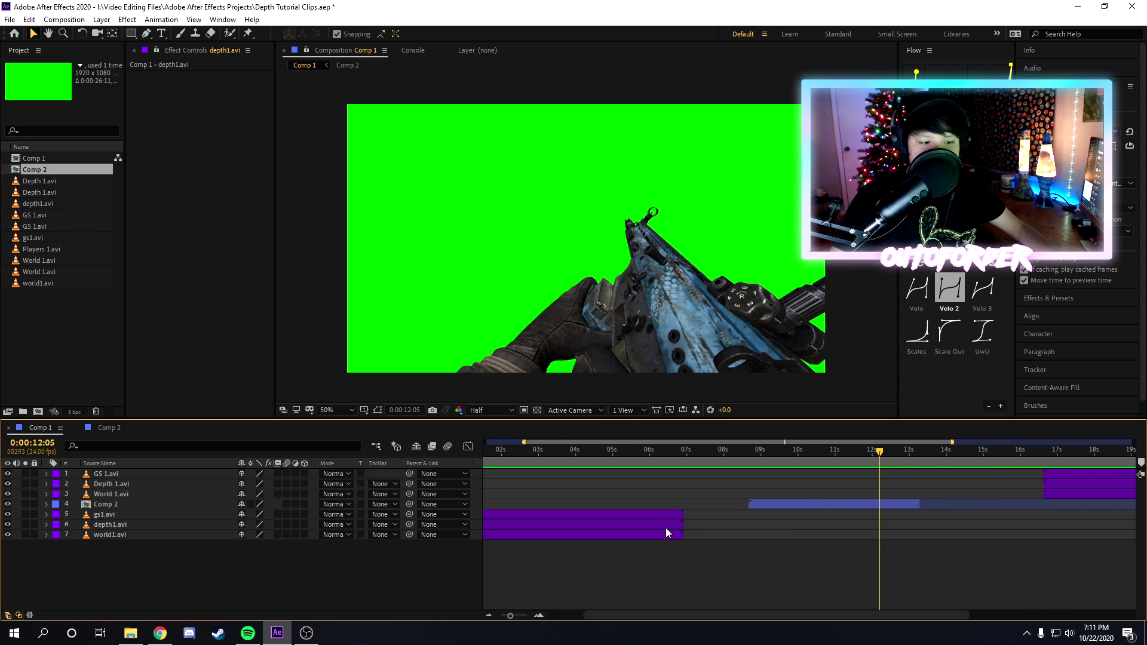
pyautogui.hscroll(-2, 666, 528)
pyautogui.scroll(3, 671, 495)
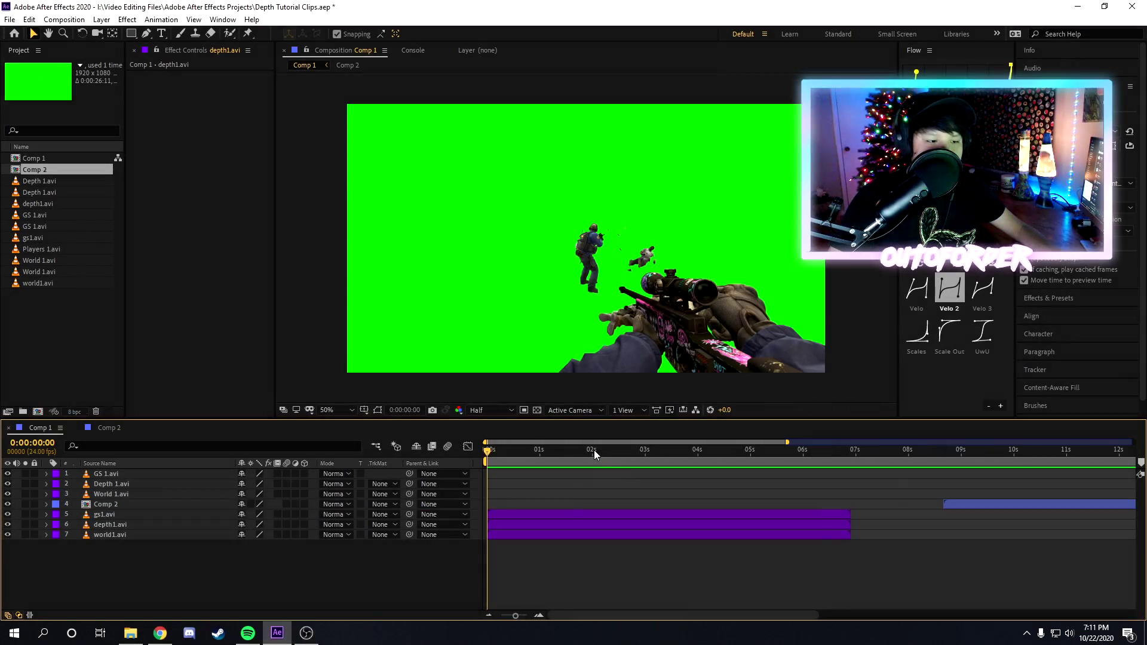
pyautogui.moveTo(594, 450); pyautogui.dragTo(630, 451)
# Move depth1.avi above gs1.avi in the Comp 1 layer stack.
pyautogui.click(102, 515)
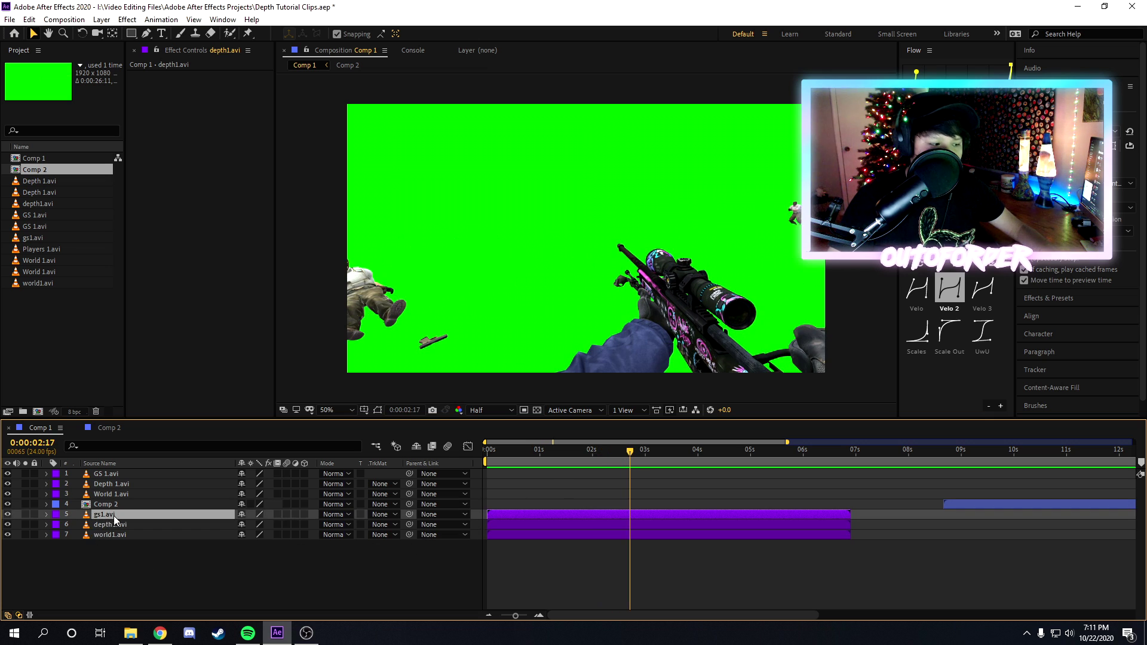
pyautogui.moveTo(106, 529); pyautogui.dragTo(106, 512)
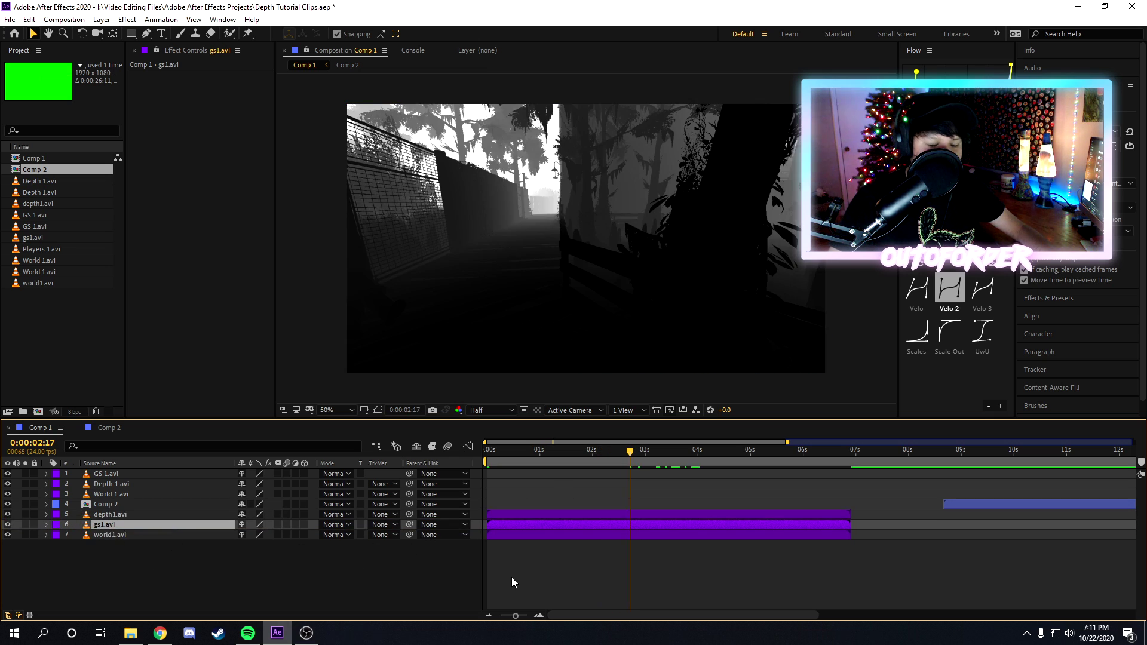
pyautogui.click(697, 575)
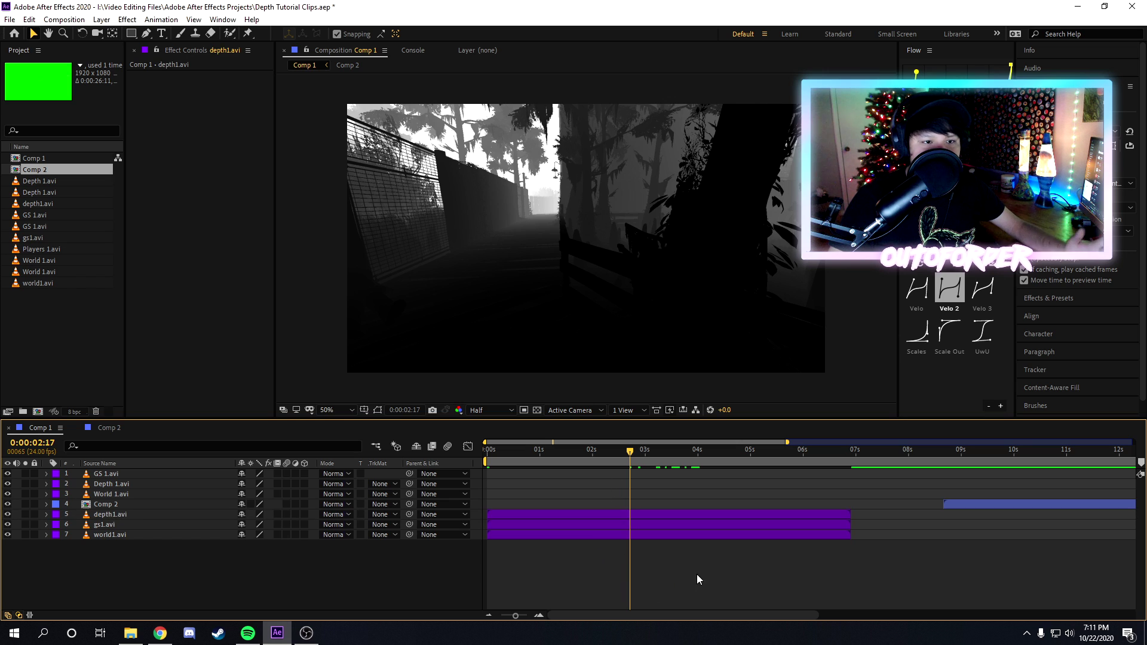
# Add a new adjustment layer, Adjustment Layer 1, to Comp 1.
pyautogui.rightClick(649, 568)
pyautogui.moveTo(721, 436)
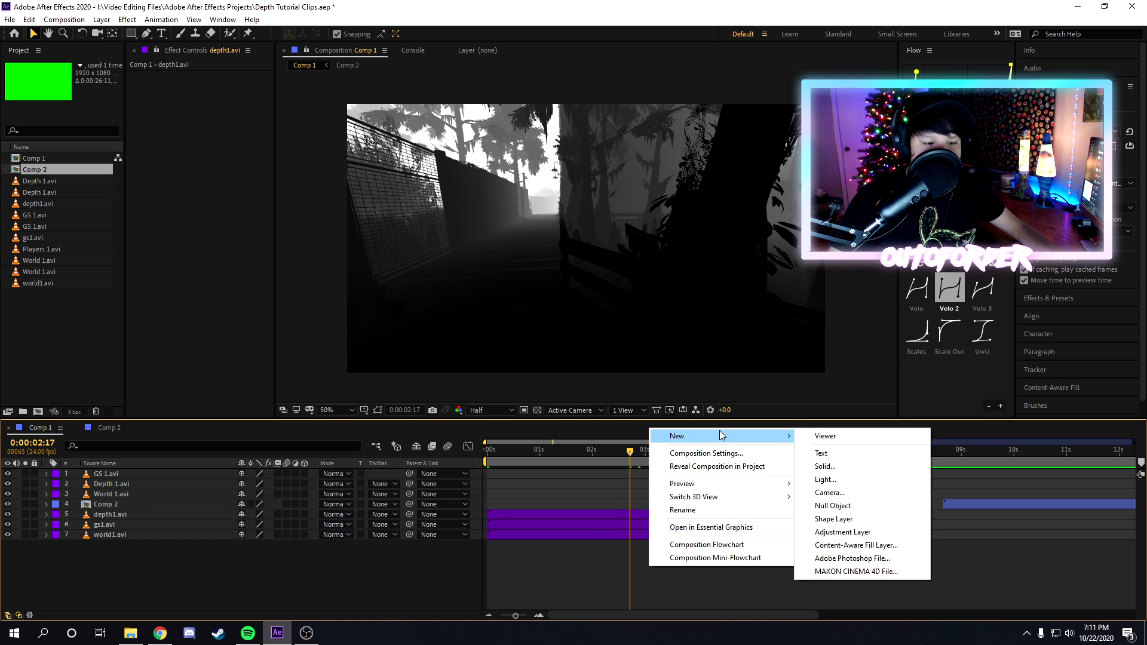
pyautogui.click(861, 532)
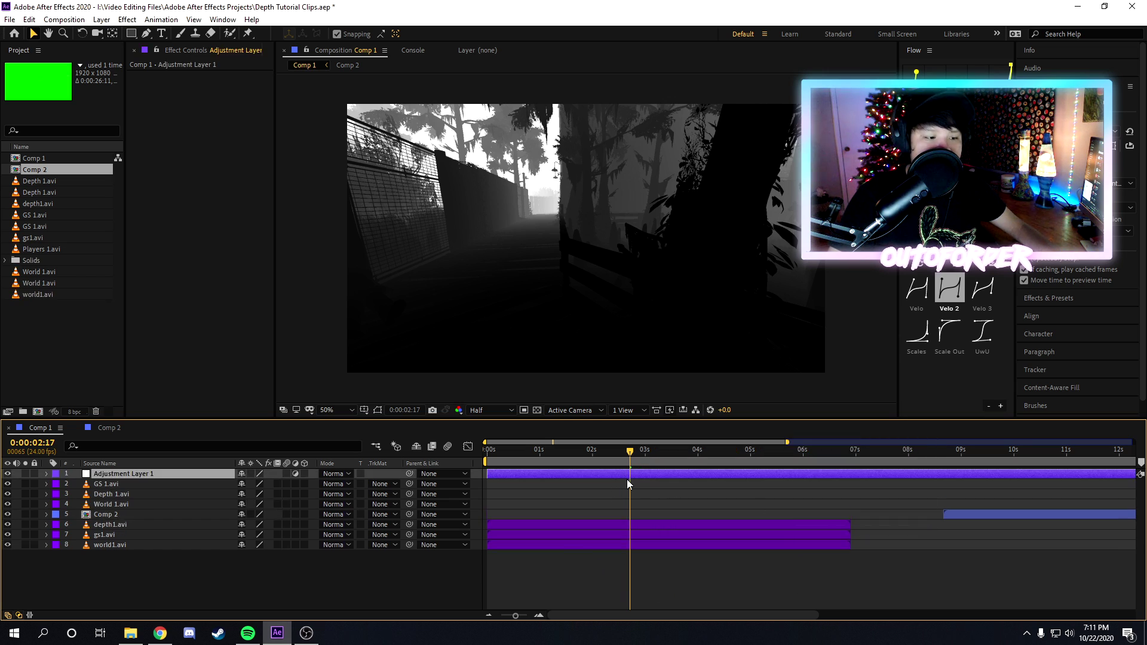
pyautogui.click(601, 460)
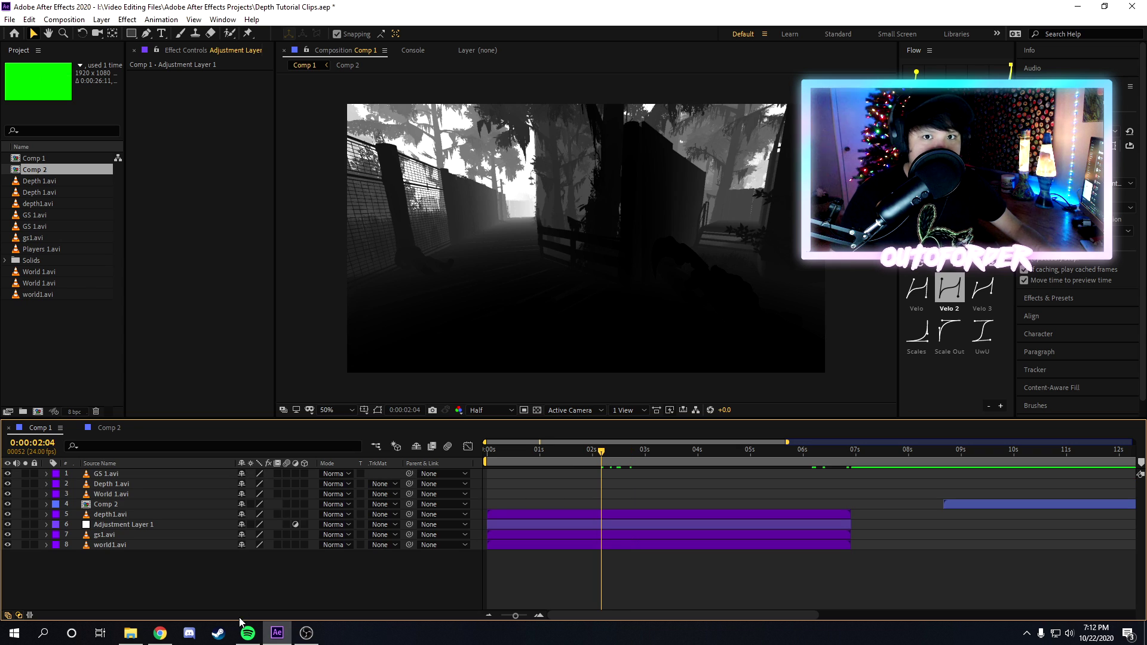
pyautogui.click(393, 525)
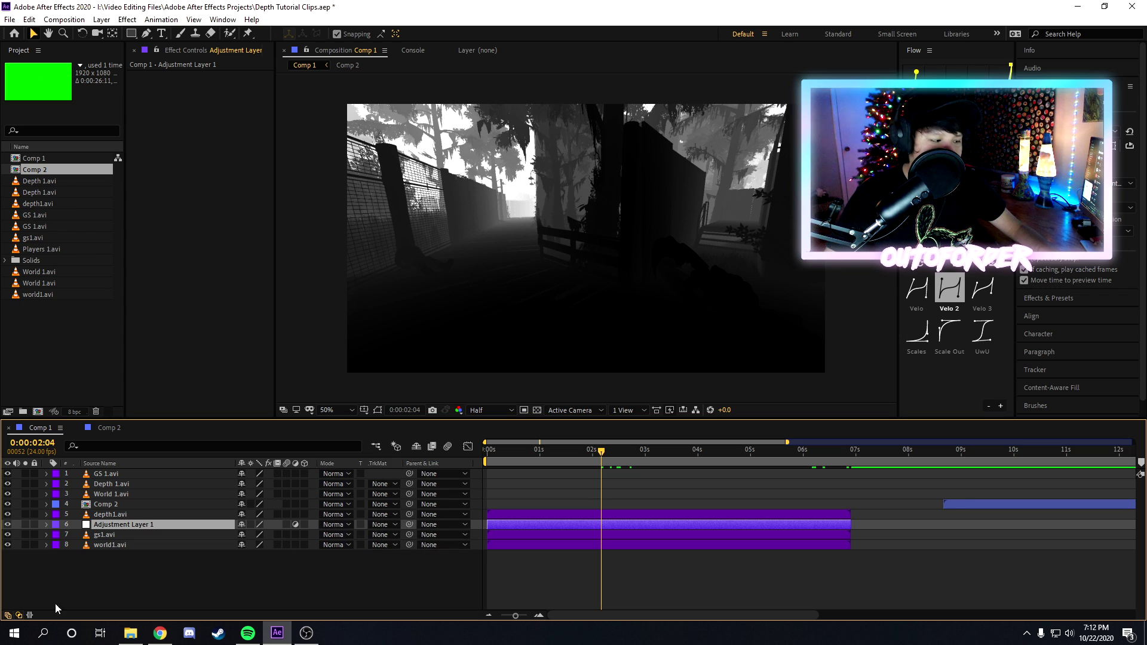
# Set Adjustment Layer 1's track matte to Luma Inverted Matte 'depth1.avi'.
pyautogui.click(19, 616)
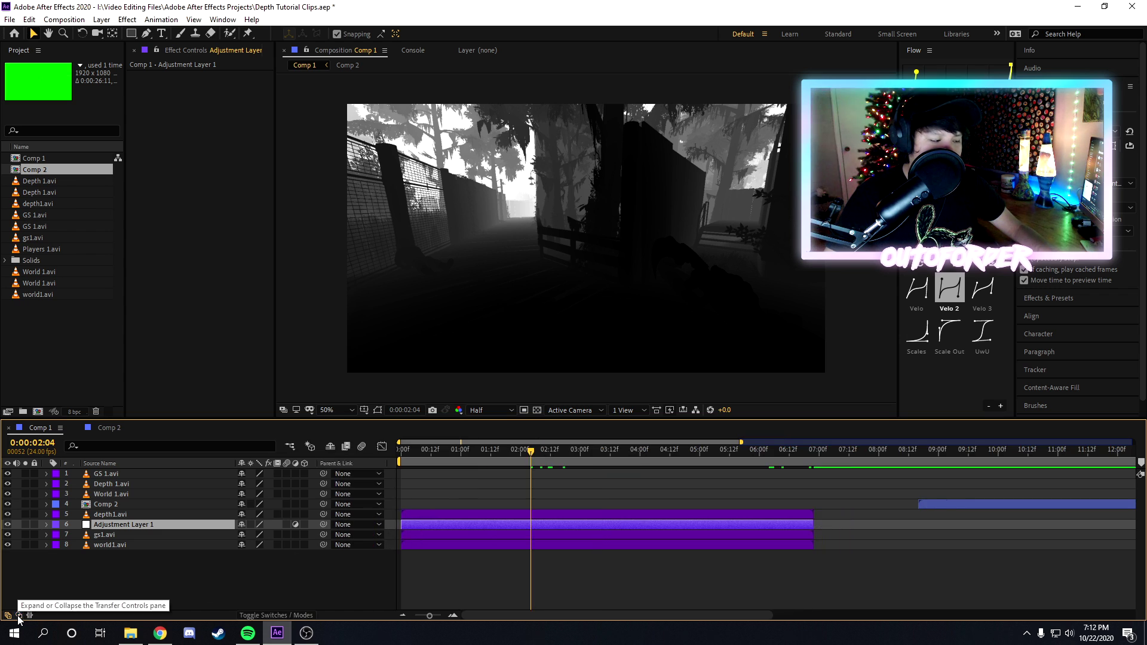
pyautogui.click(18, 617)
pyautogui.click(19, 616)
pyautogui.click(19, 616)
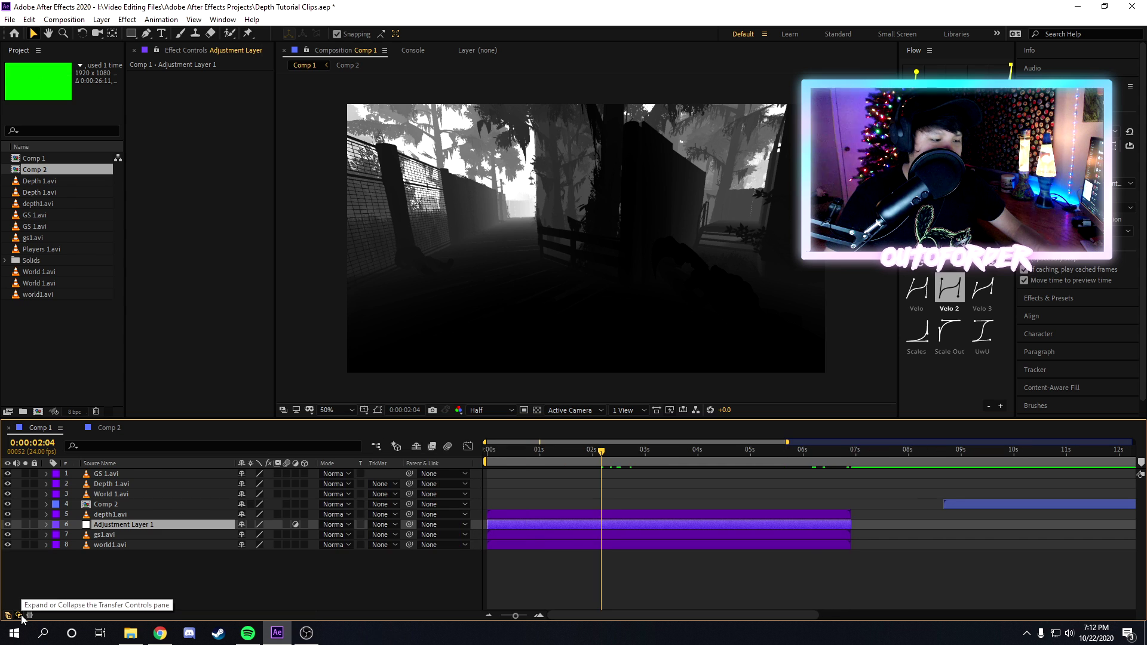
pyautogui.click(20, 615)
pyautogui.click(19, 616)
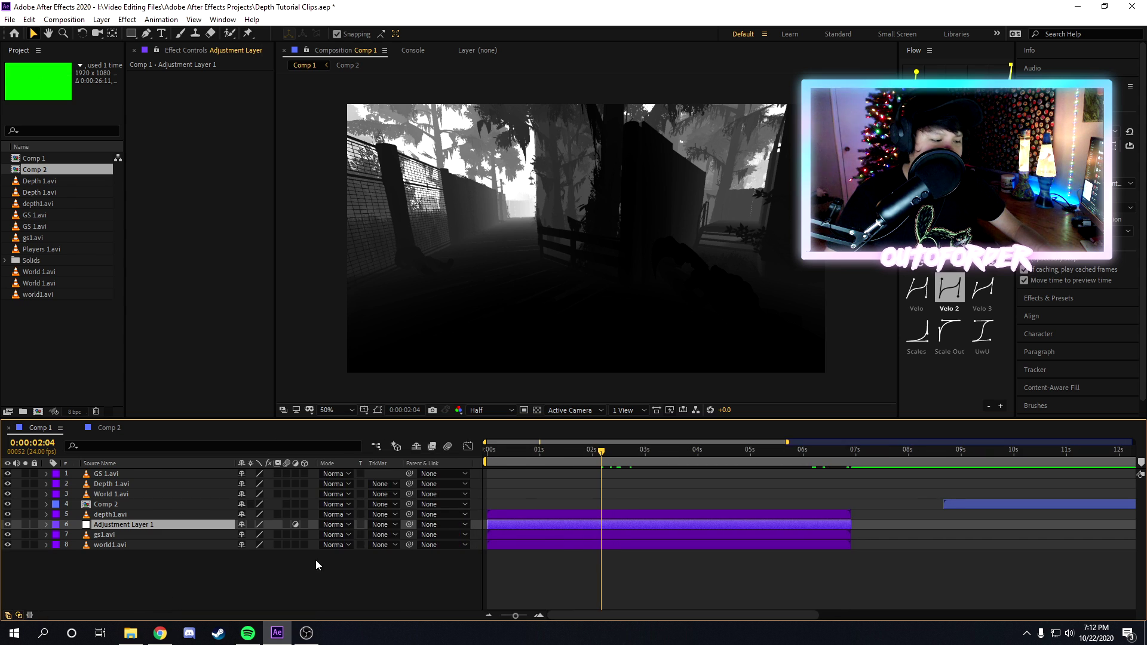
pyautogui.click(386, 525)
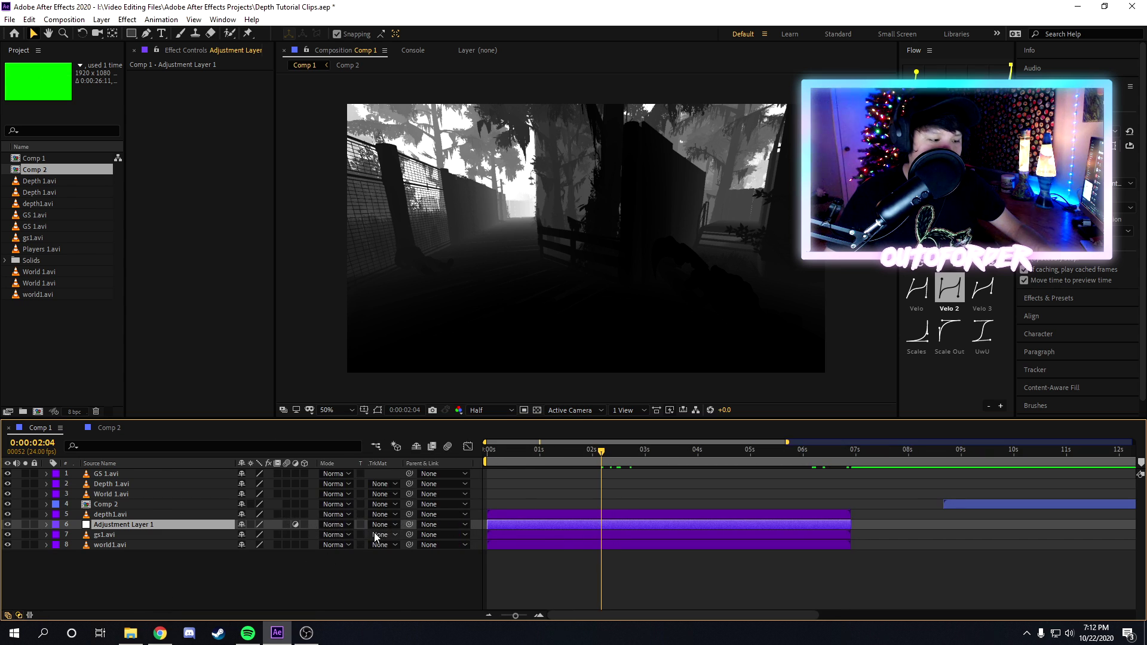
pyautogui.click(367, 565)
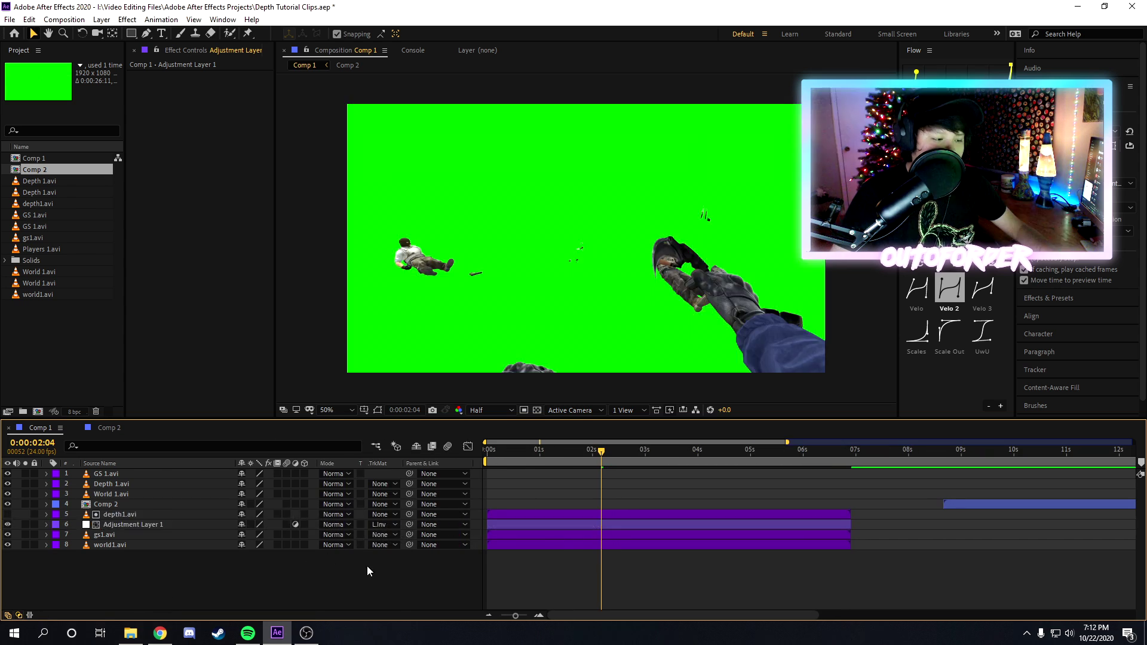
pyautogui.click(379, 524)
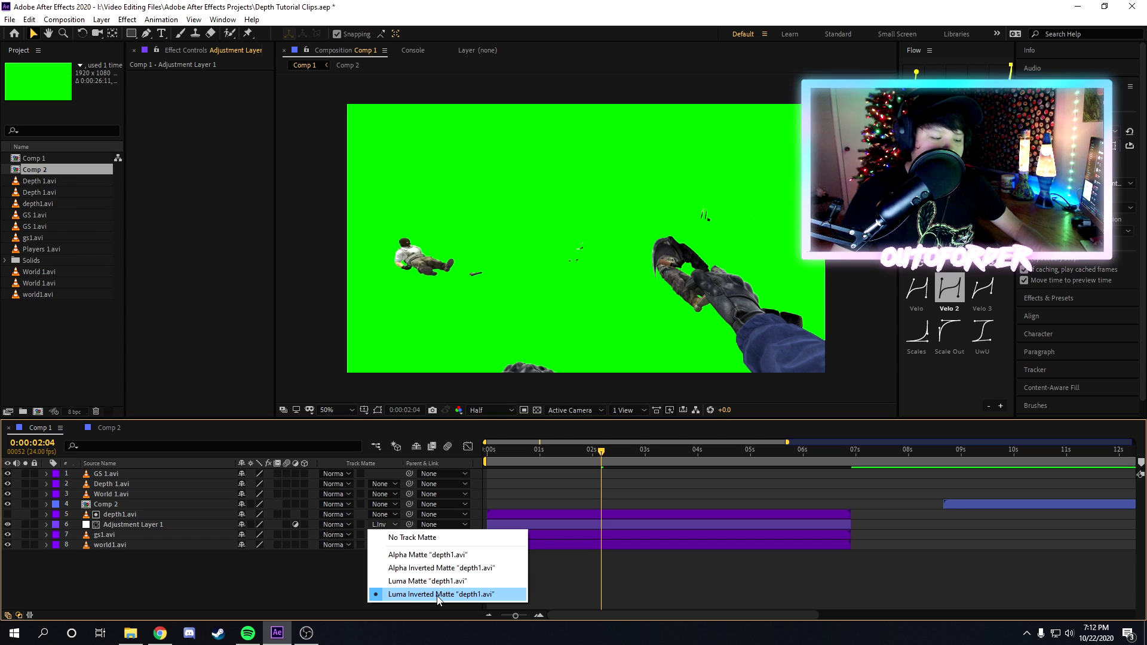
pyautogui.click(647, 539)
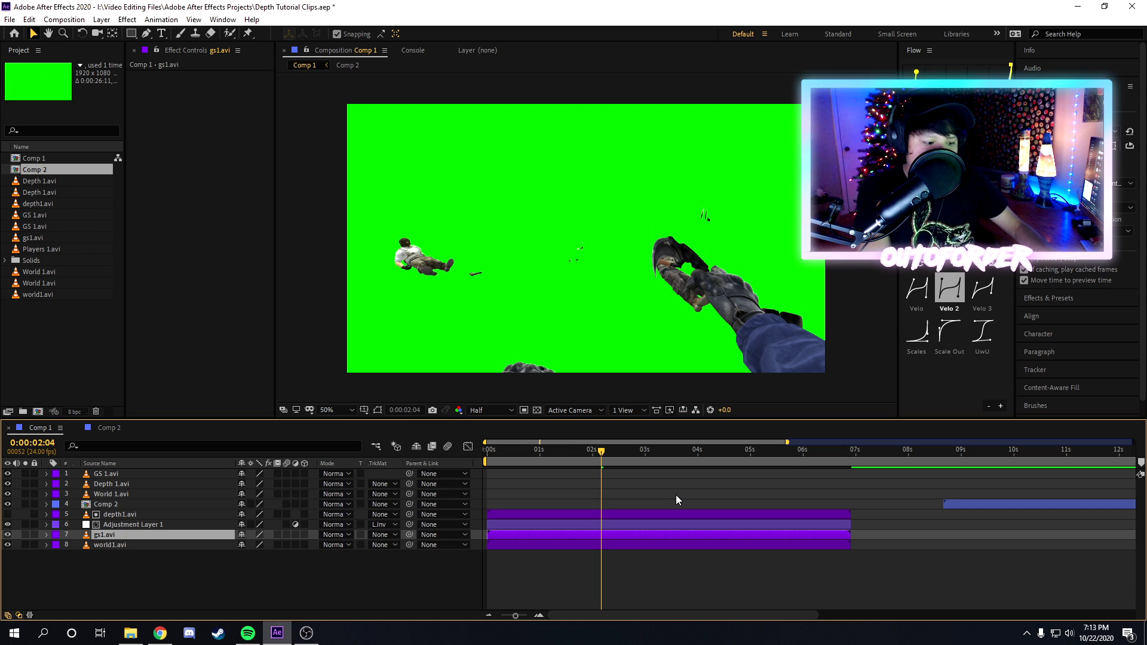
# Apply Keylight (1.2) to gs1.avi, sample the green background, and set Screen Matte Clip Black to 28.
pyautogui.hotkey('ctrl', 'space')
pyautogui.write('key')
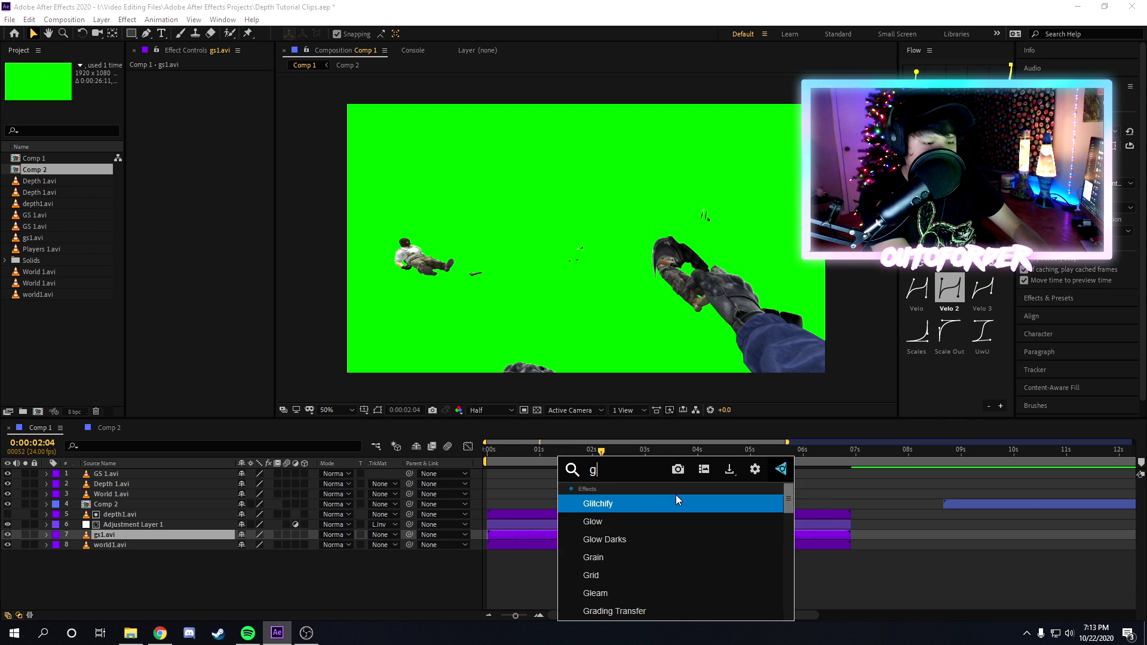
pyautogui.press('Return')
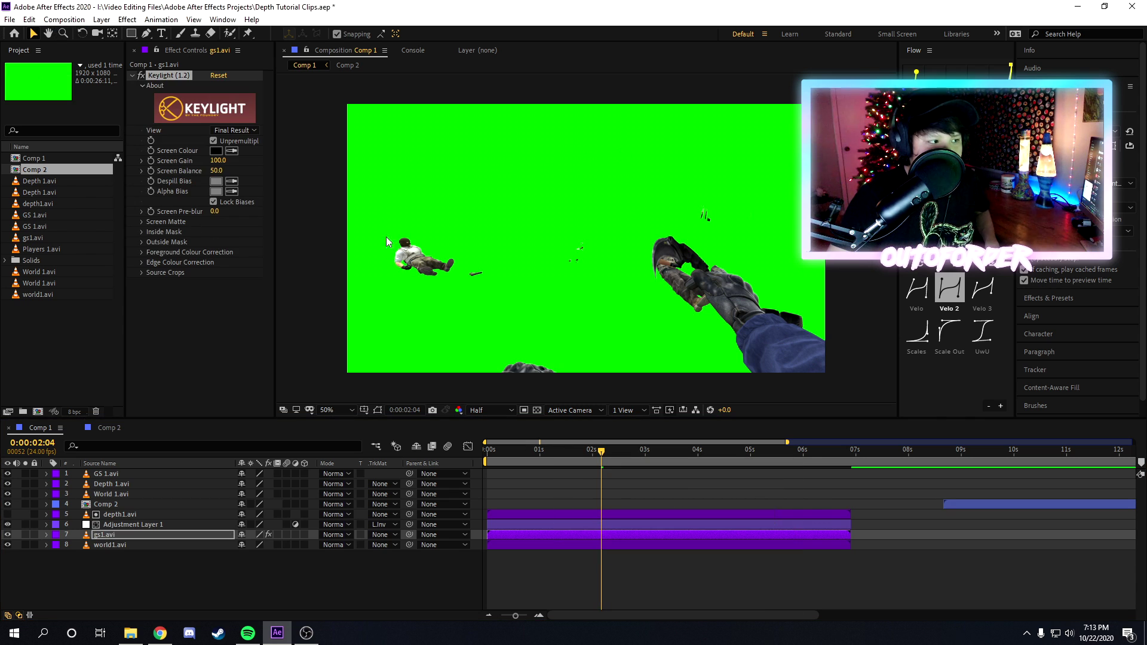
pyautogui.click(232, 152)
pyautogui.click(560, 154)
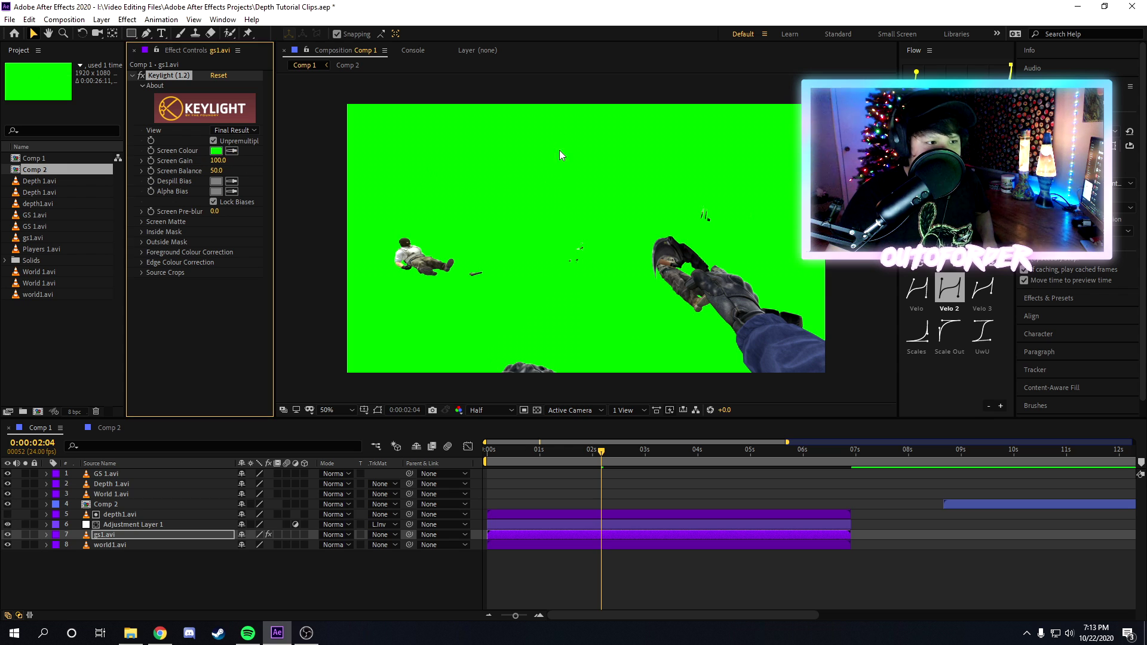
pyautogui.click(143, 222)
pyautogui.moveTo(213, 232); pyautogui.dragTo(212, 226)
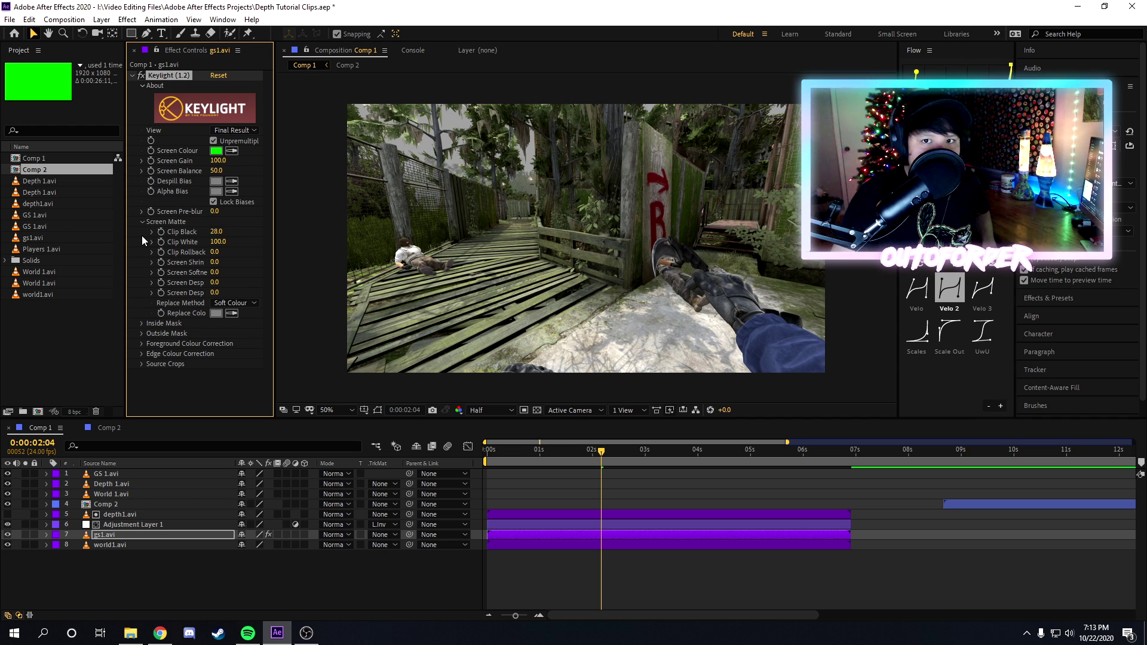
pyautogui.click(218, 525)
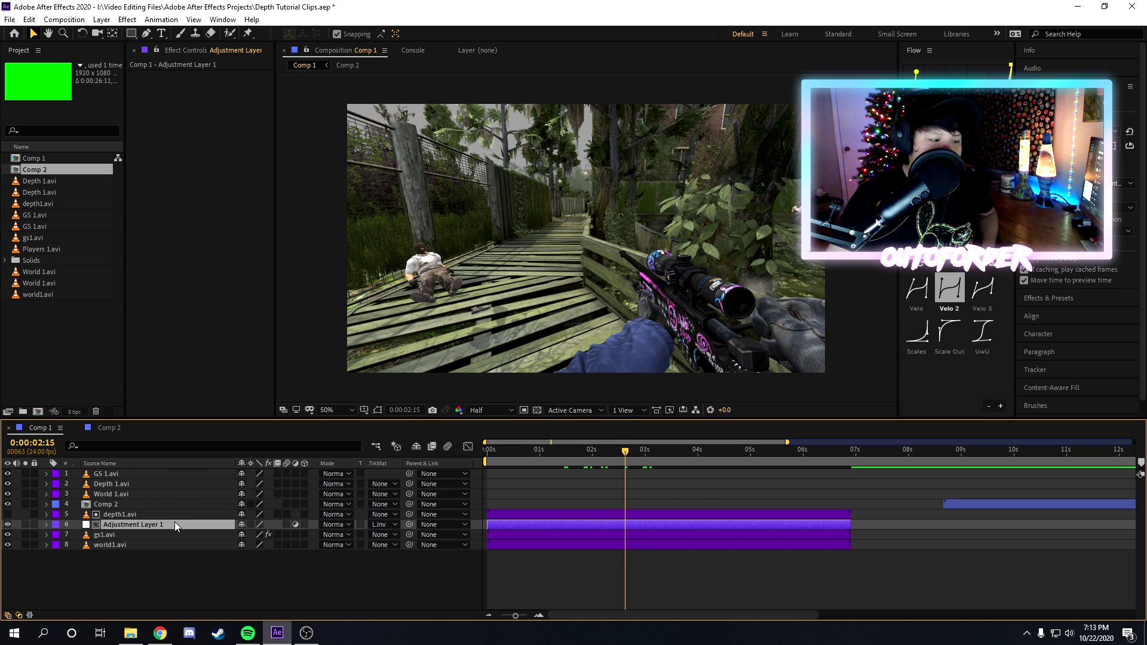
# Apply a temporary Fill effect to Adjustment Layer 1 to preview the depth matte.
pyautogui.hotkey('ctrl', 'space')
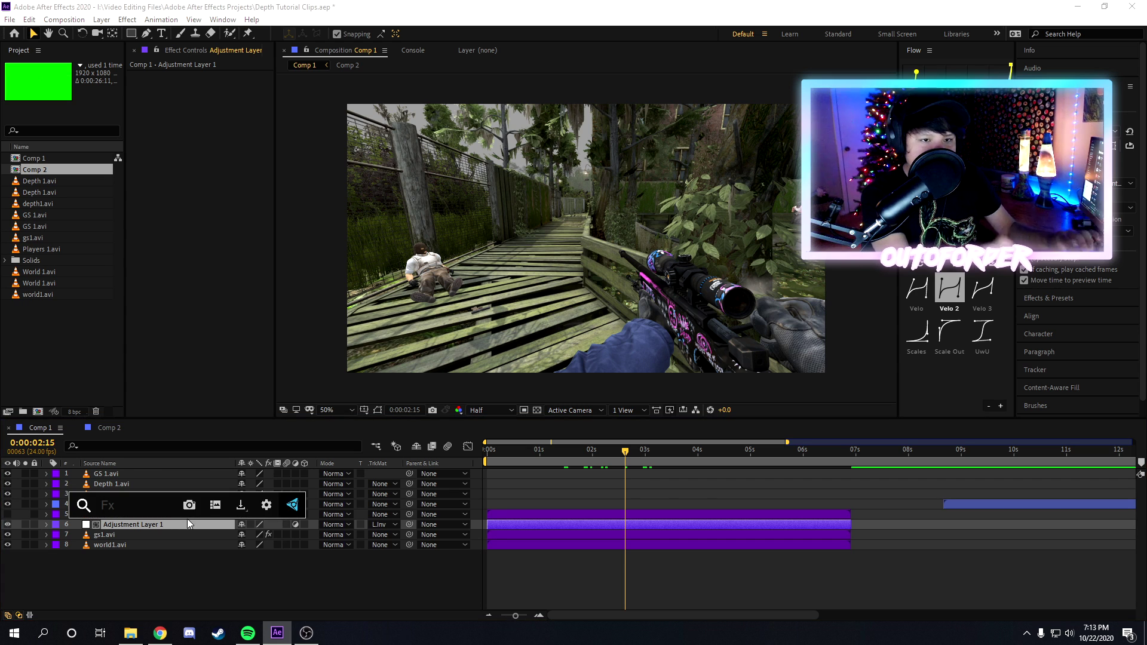
pyautogui.write('fill')
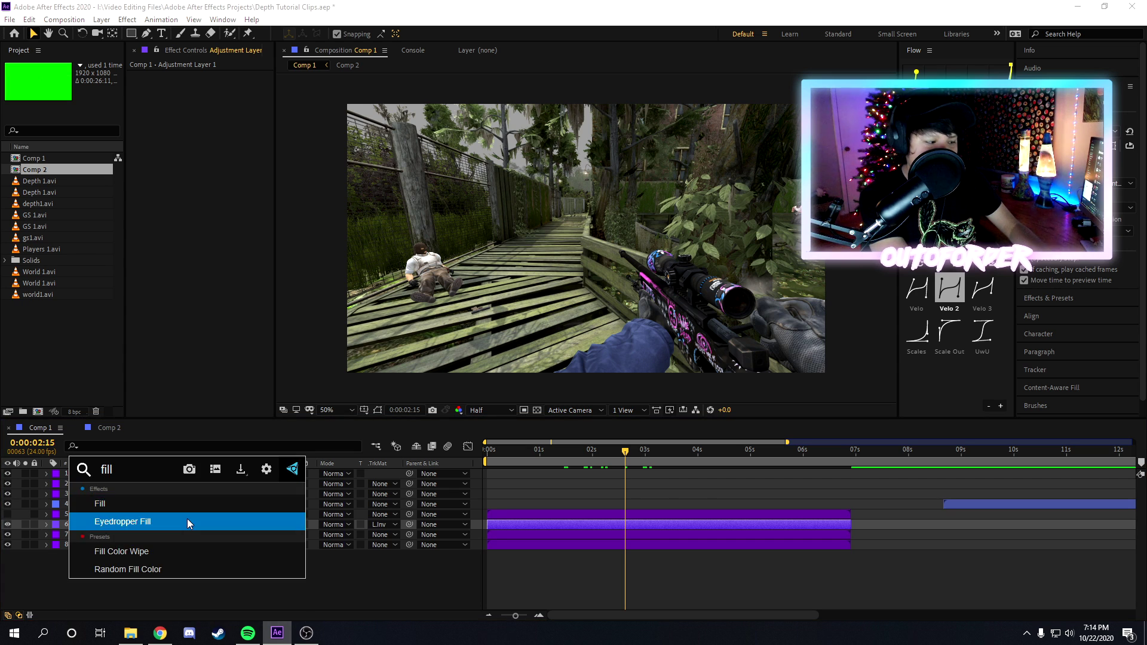
pyautogui.press('Return')
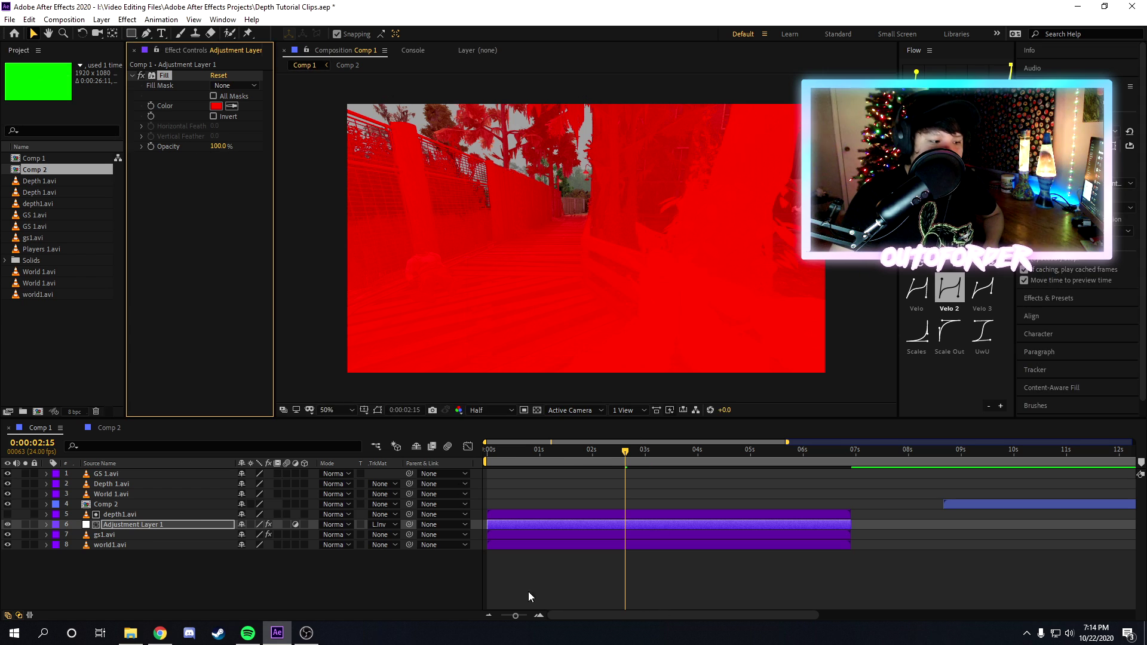
# Switch the track matte to Luma Matte 'depth1.avi' and delete the Fill effect.
pyautogui.click(394, 524)
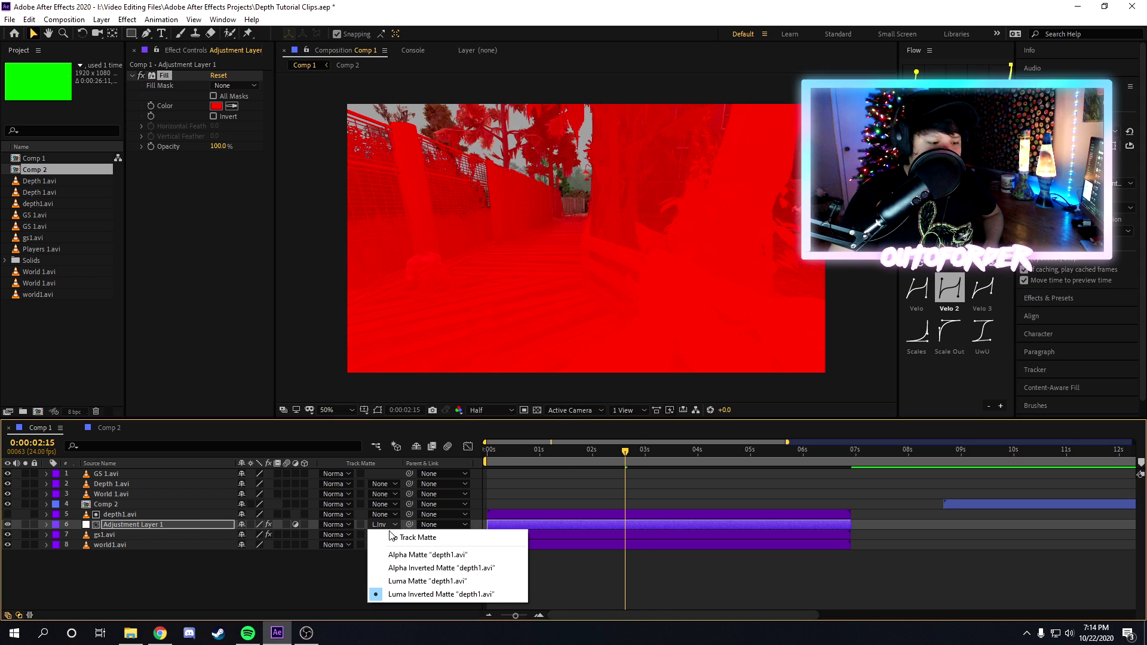
pyautogui.click(426, 581)
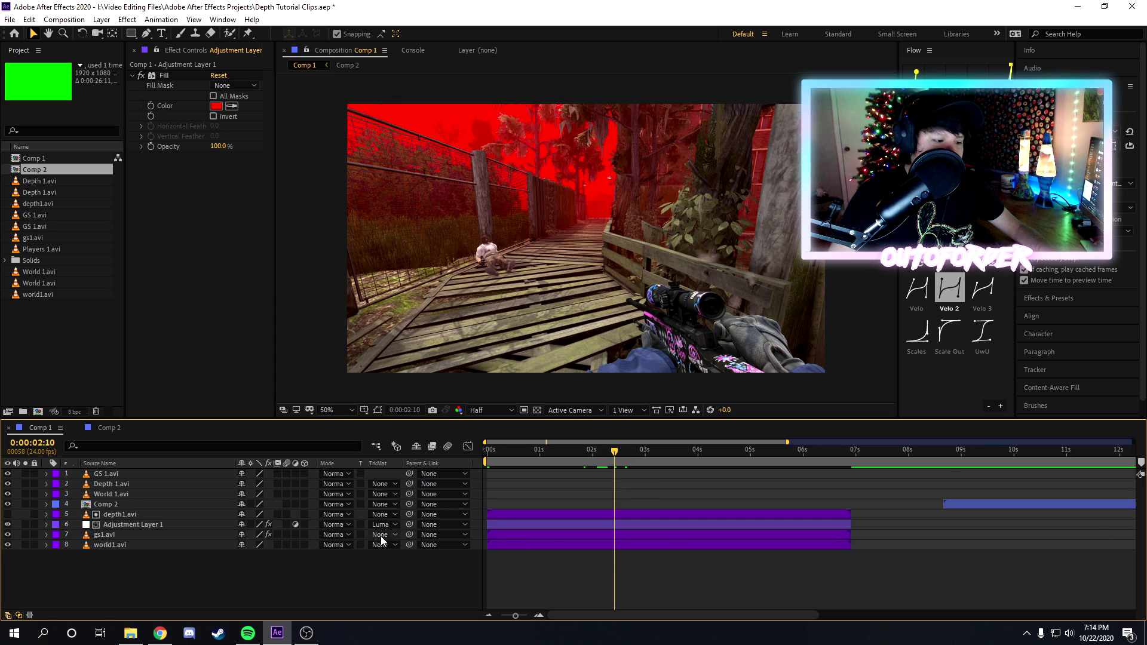
pyautogui.click(383, 525)
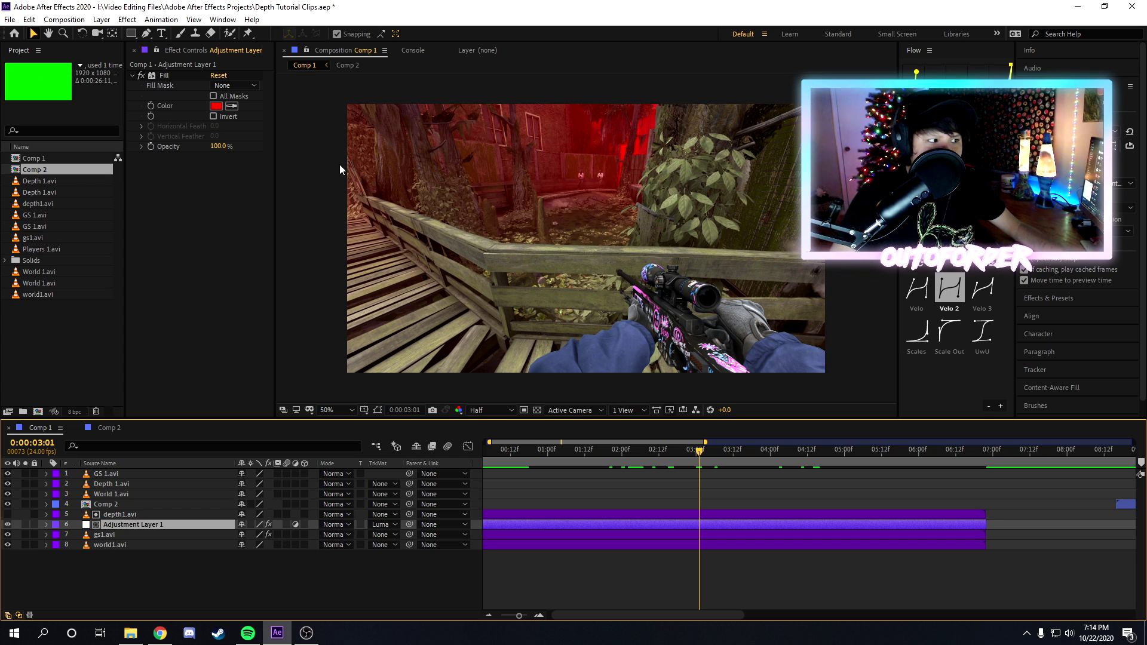
pyautogui.click(184, 77)
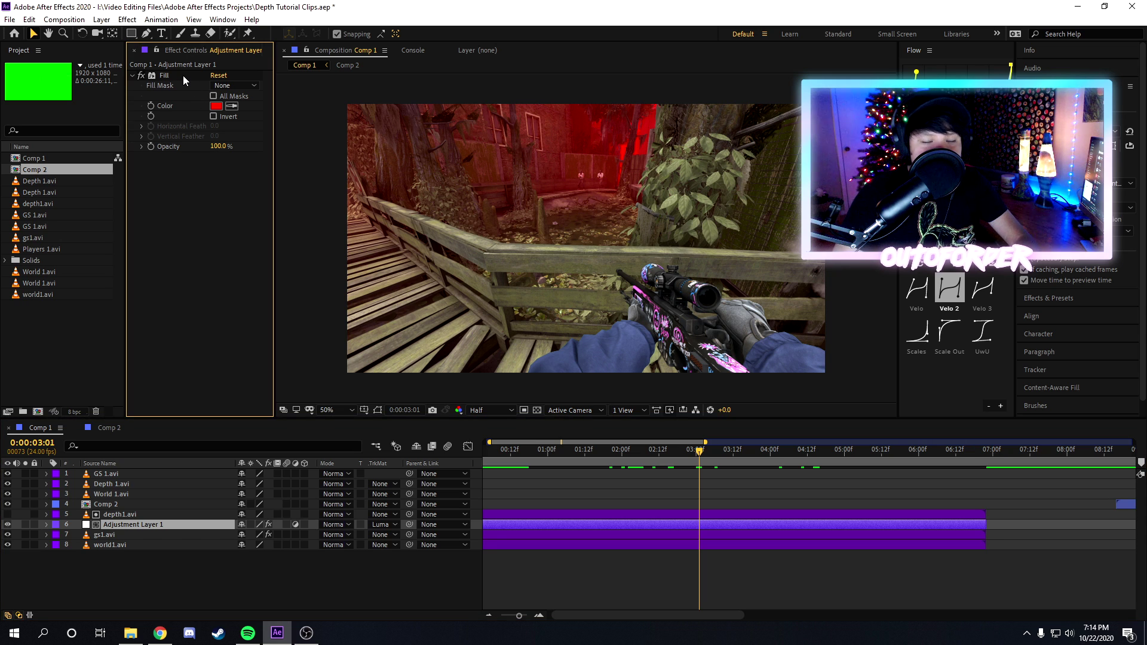
pyautogui.press('Delete')
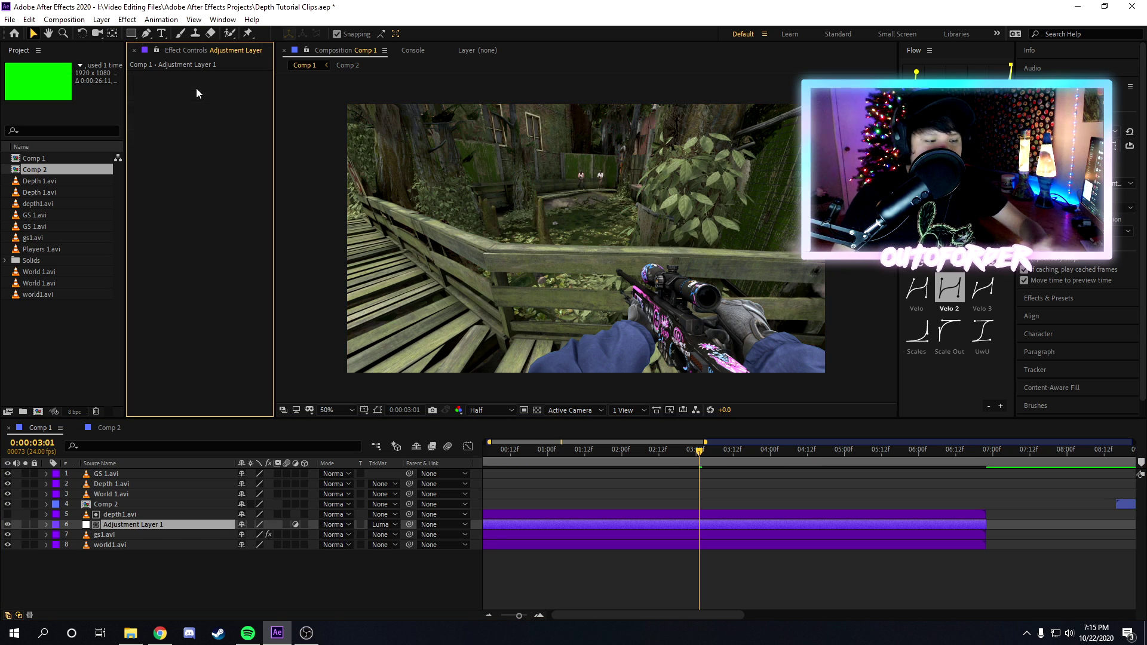
# Apply S_PsykoBlobs to Adjustment Layer 1 with Source Blur 0, then select the GS 1.avi gun layer.
pyautogui.click(182, 525)
pyautogui.hotkey('ctrl', 'space')
pyautogui.write('po')
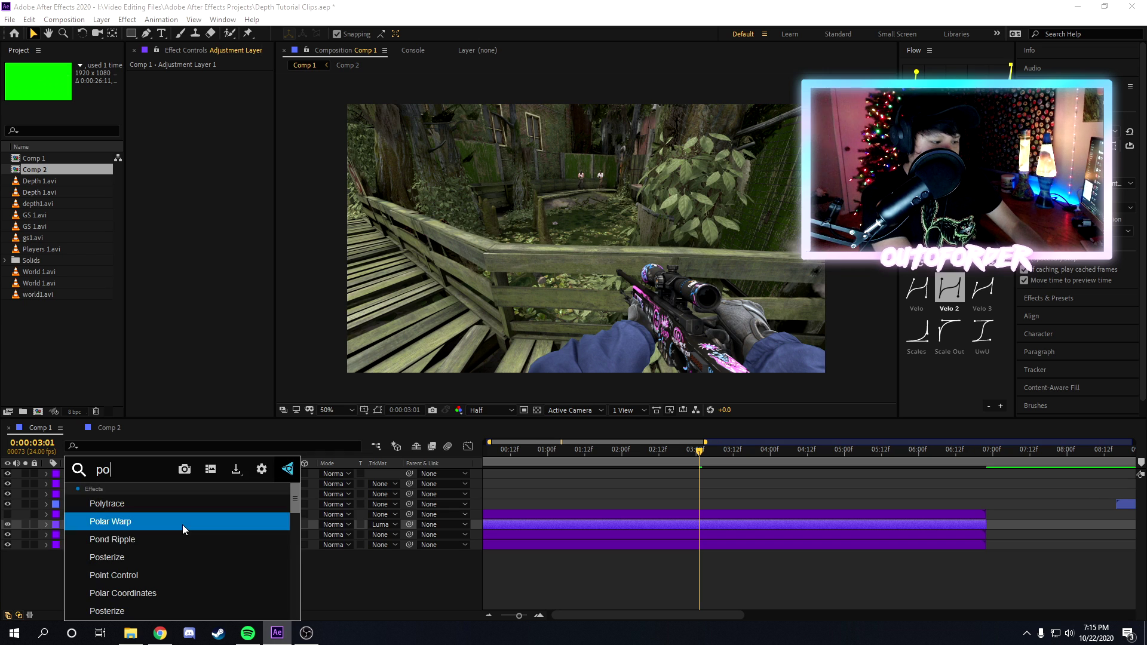
pyautogui.write('lyglo')
pyautogui.press('Escape')
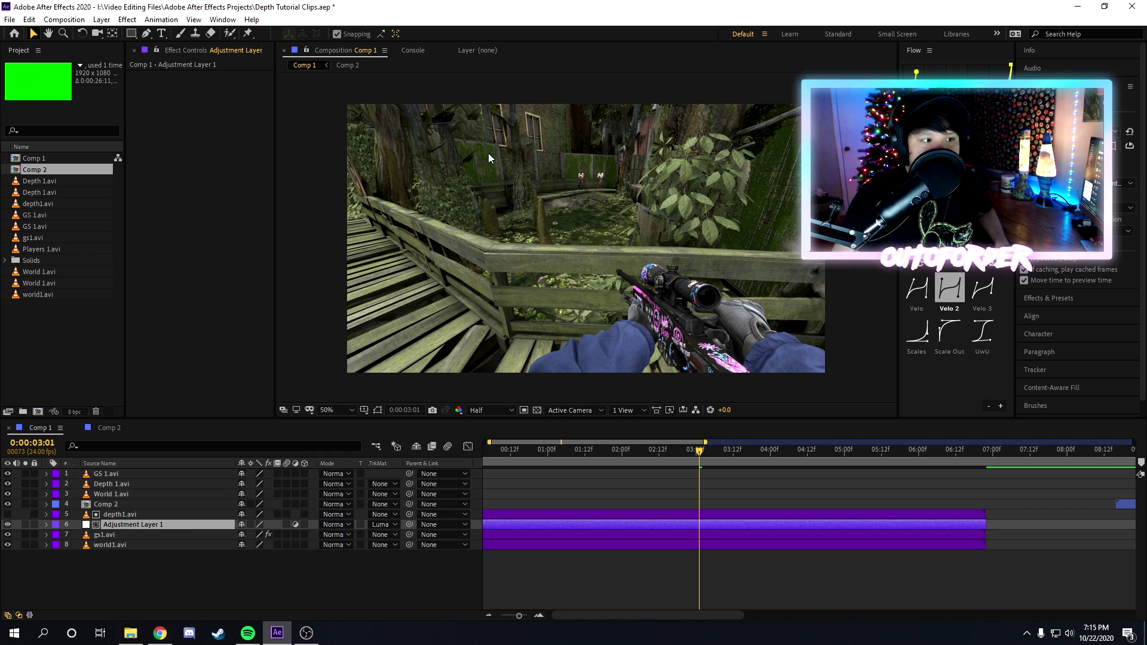
pyautogui.click(565, 448)
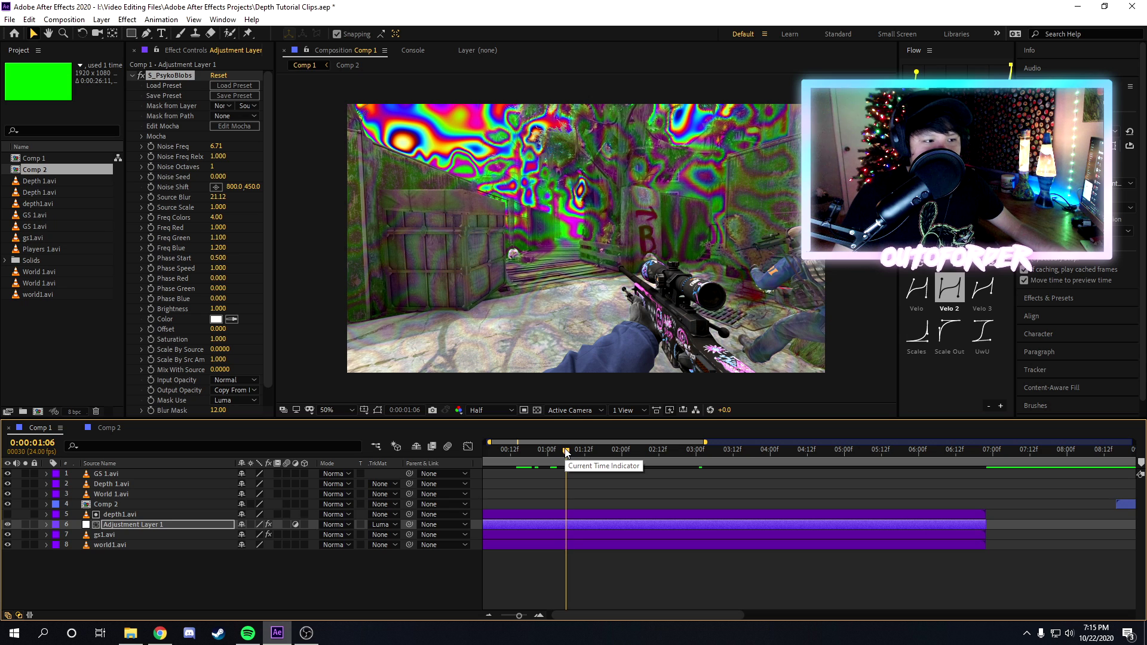
pyautogui.moveTo(219, 197); pyautogui.dragTo(69, 217)
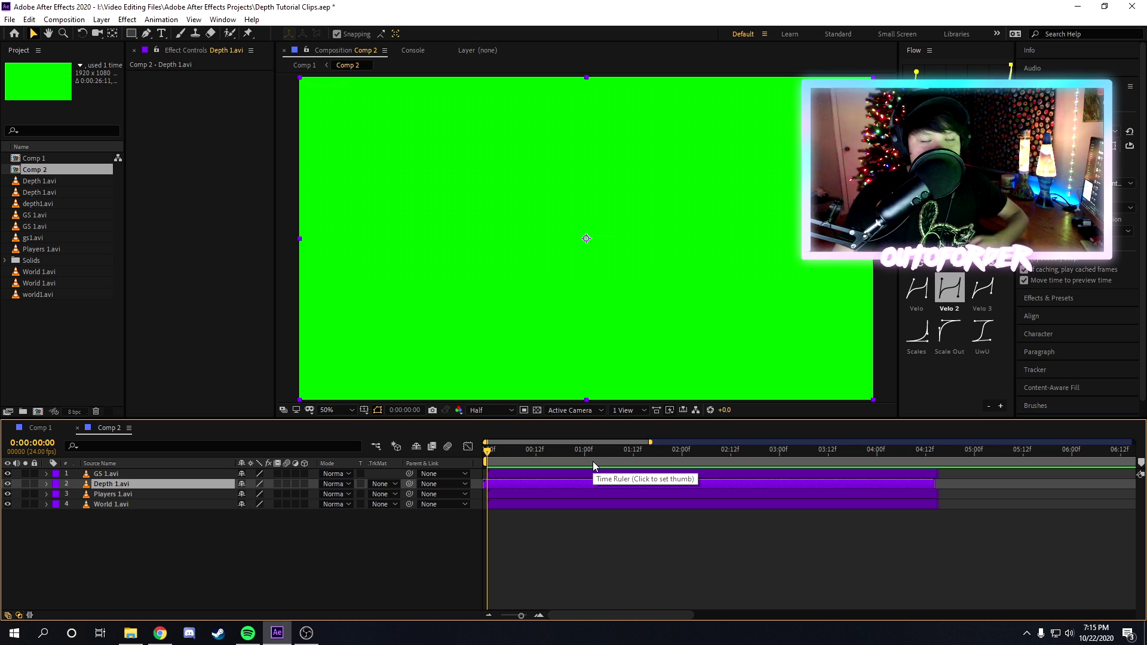
pyautogui.click(566, 461)
pyautogui.click(568, 474)
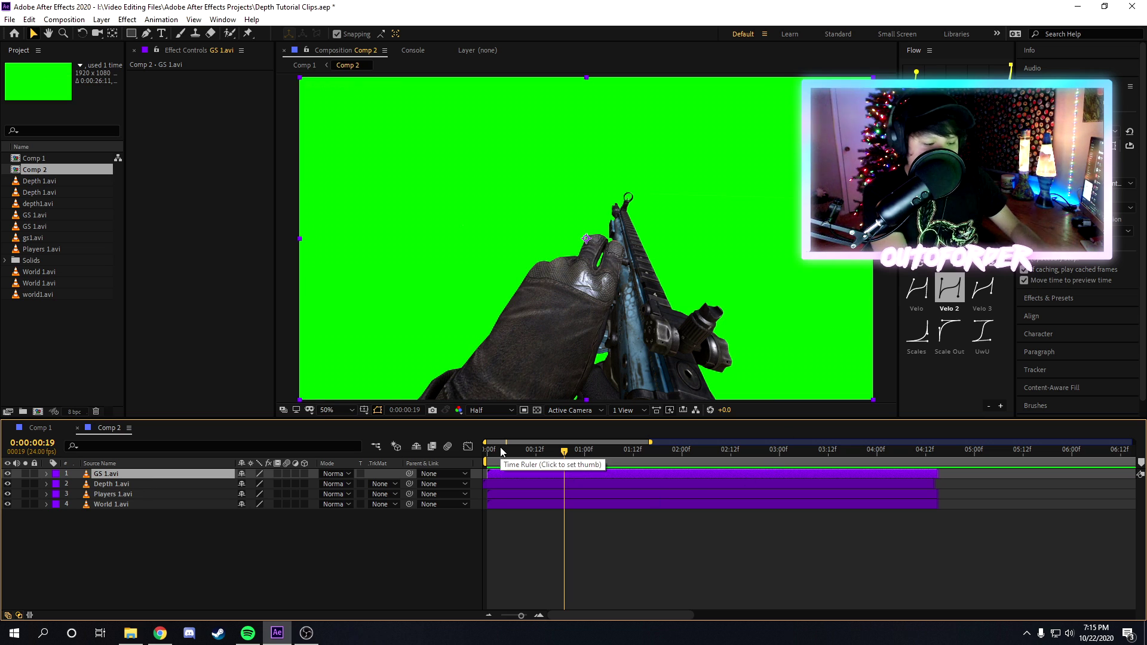
# Apply the Gun Key preset to GS 1.avi and eyedrop the green backdrop as Keylight's Screen Colour.
pyautogui.hotkey('ctrl', 'space')
pyautogui.write('gun ke')
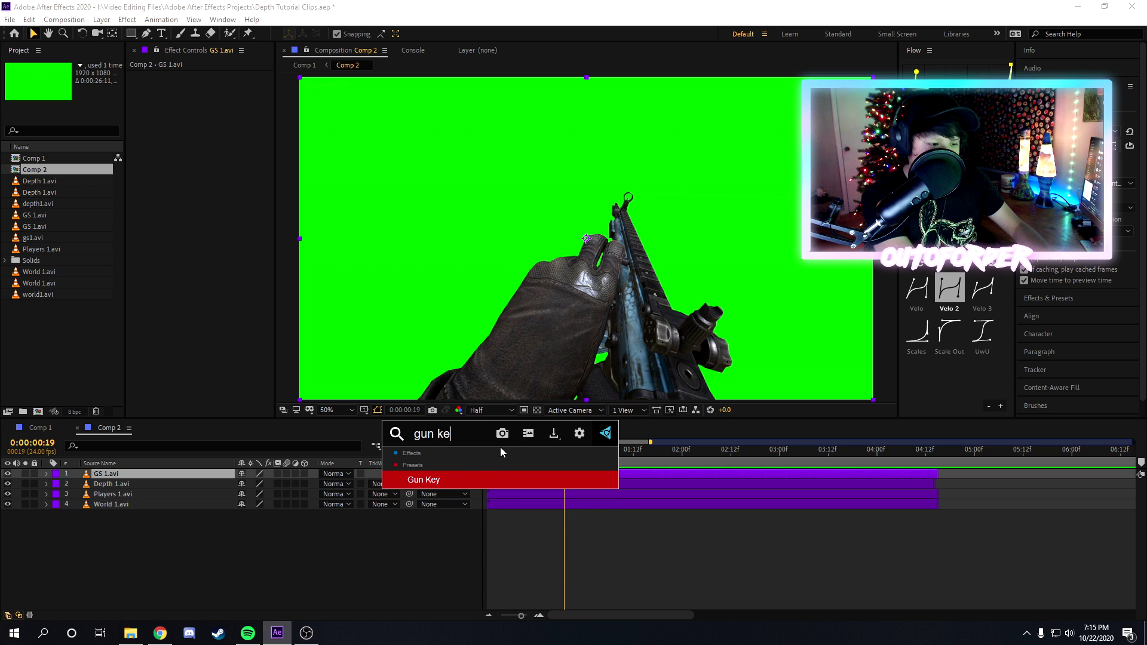
pyautogui.press('Return')
pyautogui.click(232, 151)
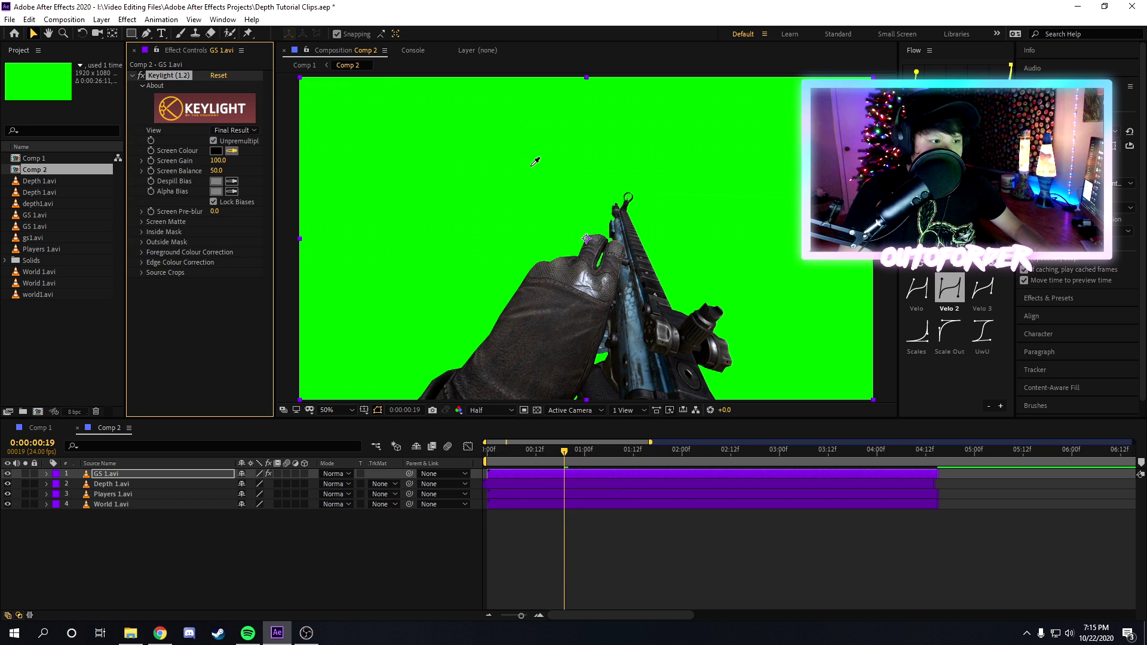
pyautogui.click(532, 162)
pyautogui.click(113, 494)
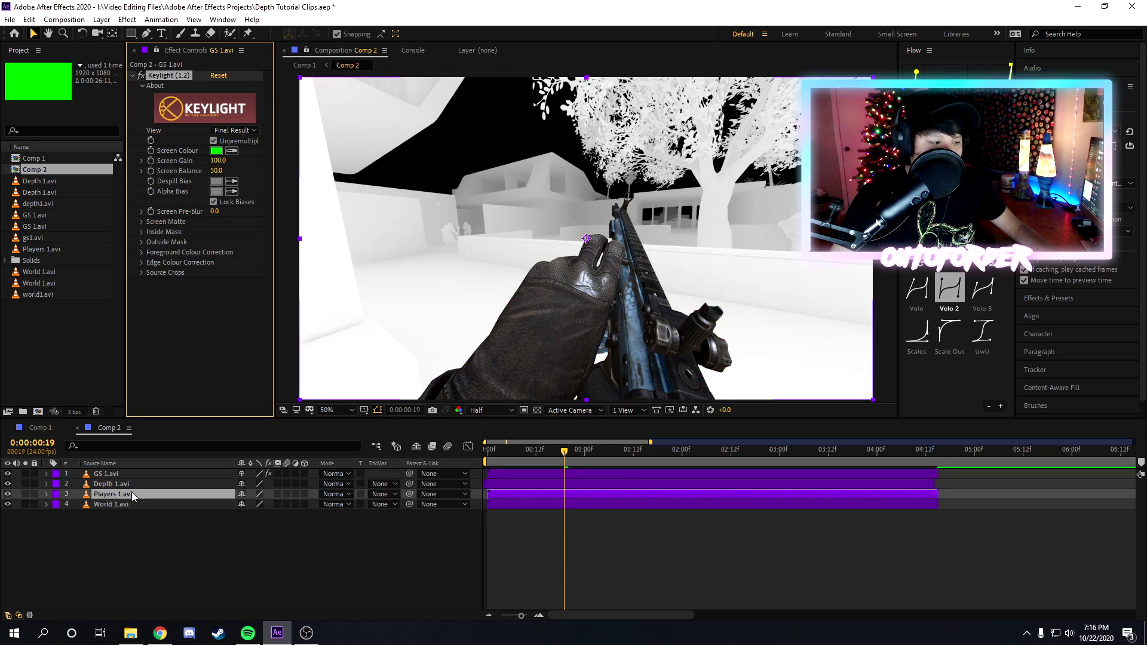
pyautogui.click(124, 504)
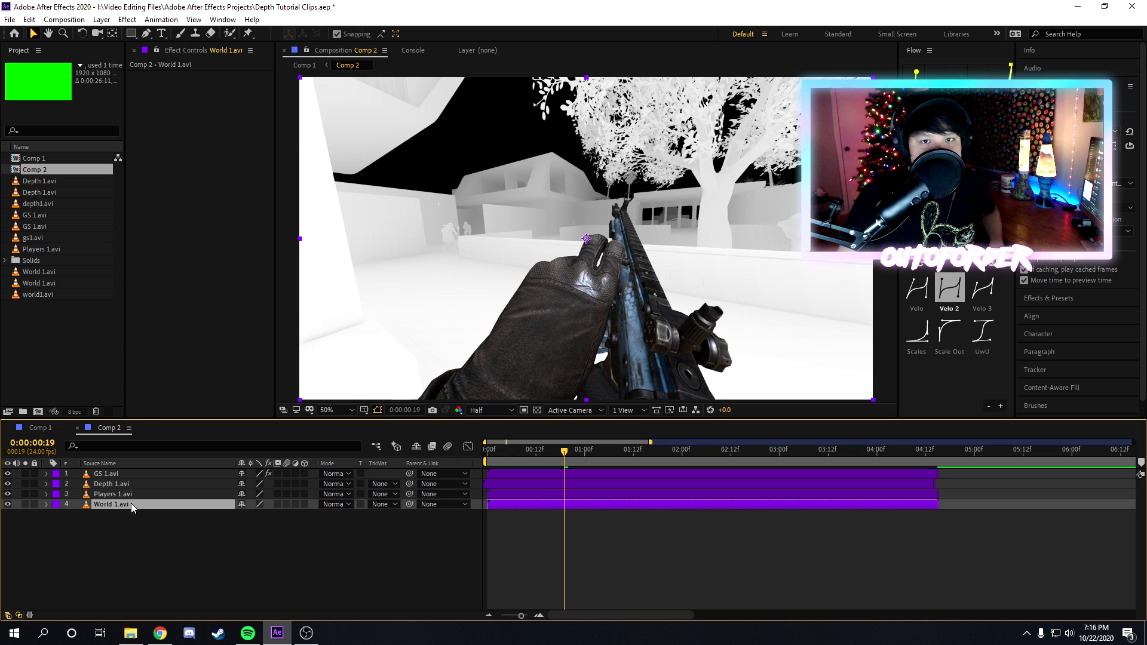
# Solo Players 1.avi, duplicate World 1.avi, and set the copy's track matte to Luma Matte 'Players 1.avi'.
pyautogui.click(25, 494)
pyautogui.click(113, 495)
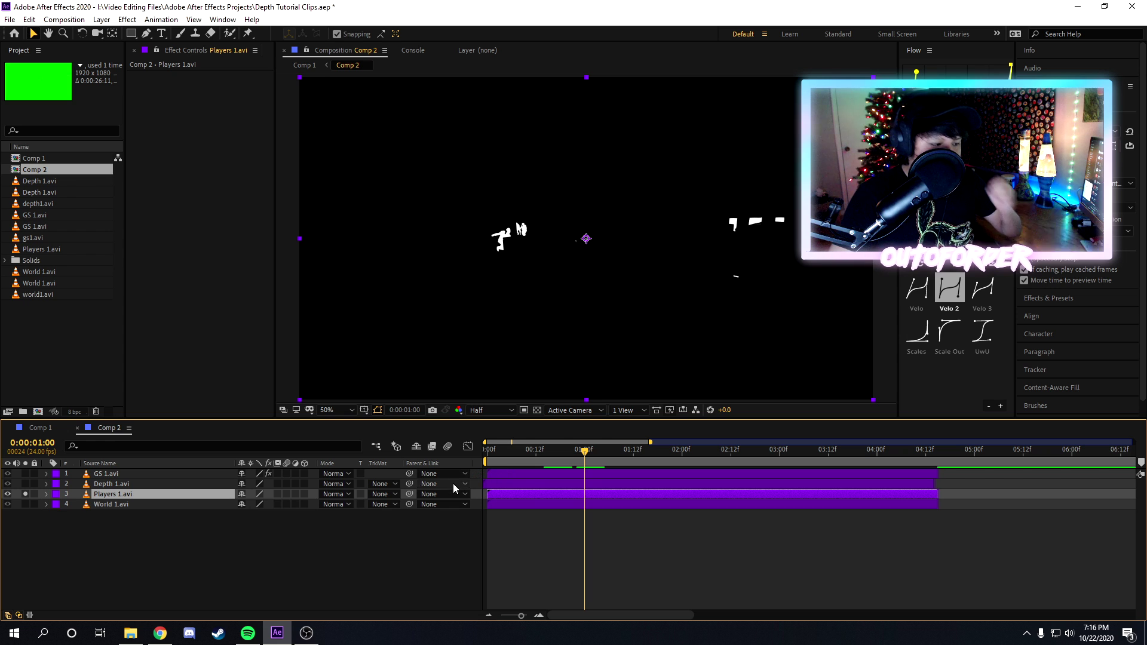
pyautogui.click(137, 507)
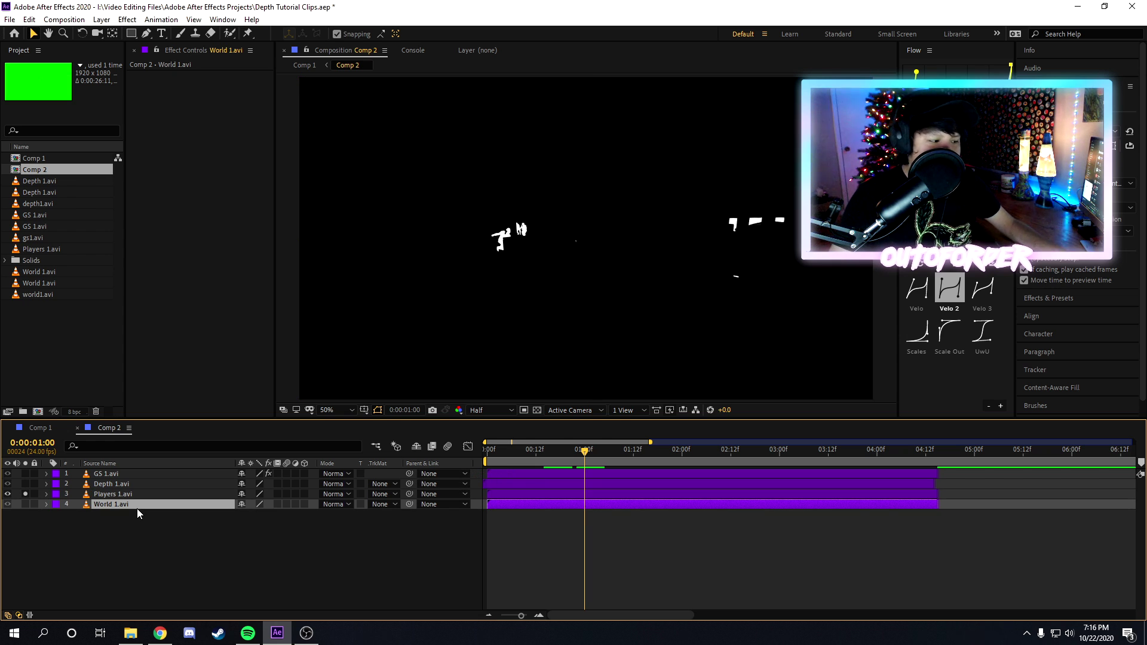
pyautogui.hotkey('ctrl', 'd')
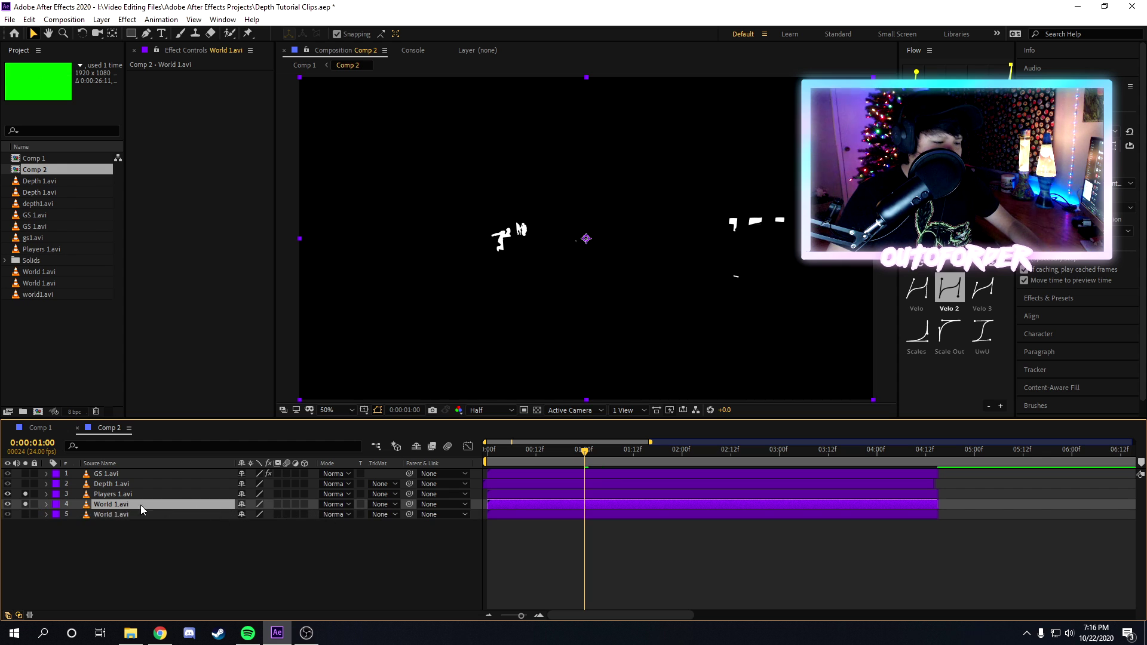
pyautogui.click(378, 505)
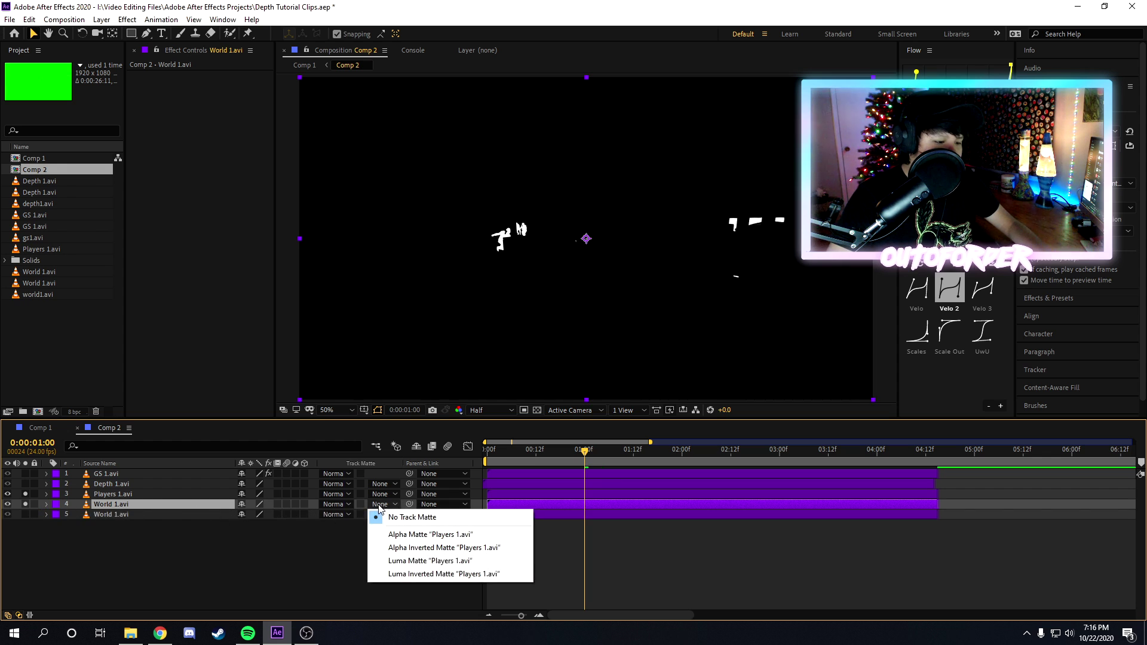
pyautogui.click(422, 561)
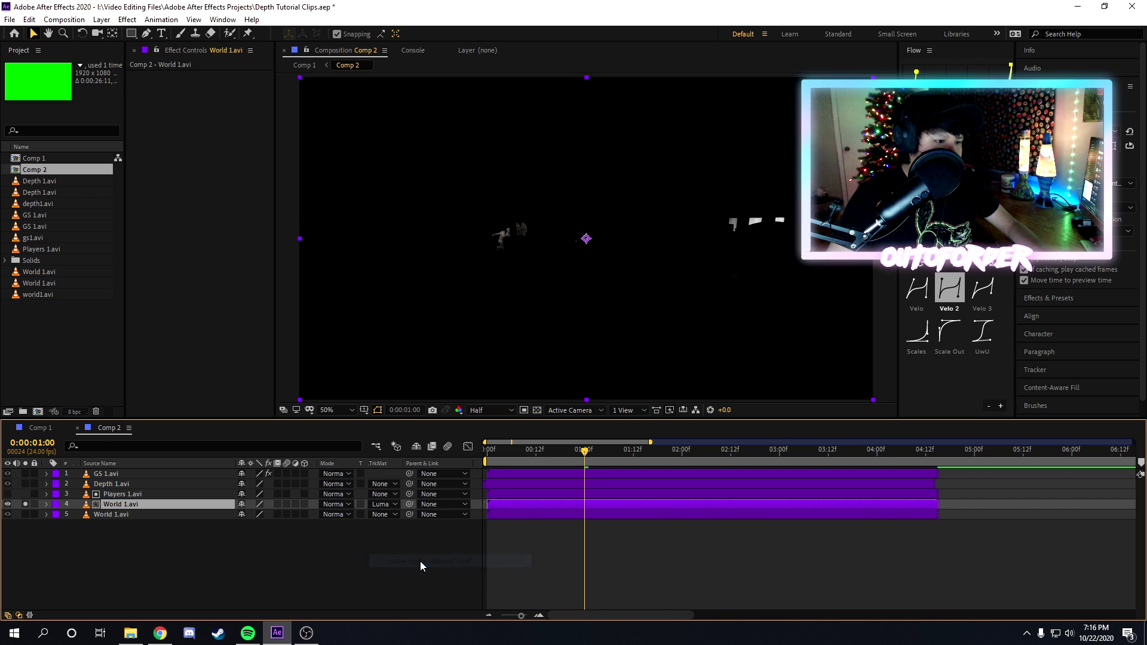
pyautogui.click(27, 504)
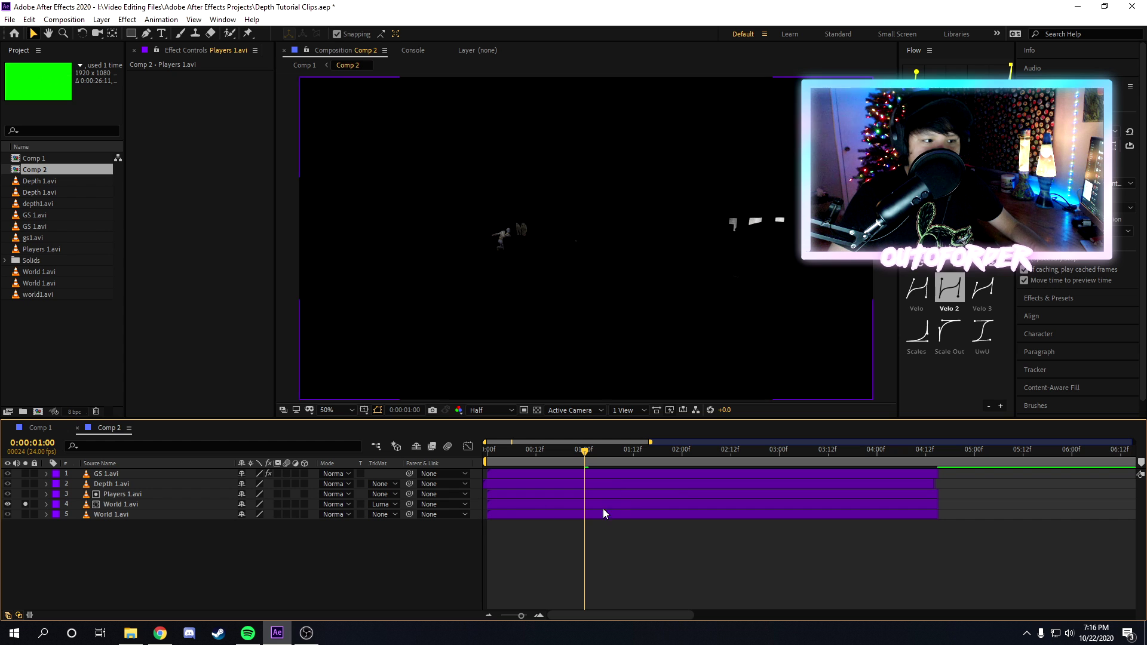
pyautogui.moveTo(622, 456); pyautogui.dragTo(828, 455)
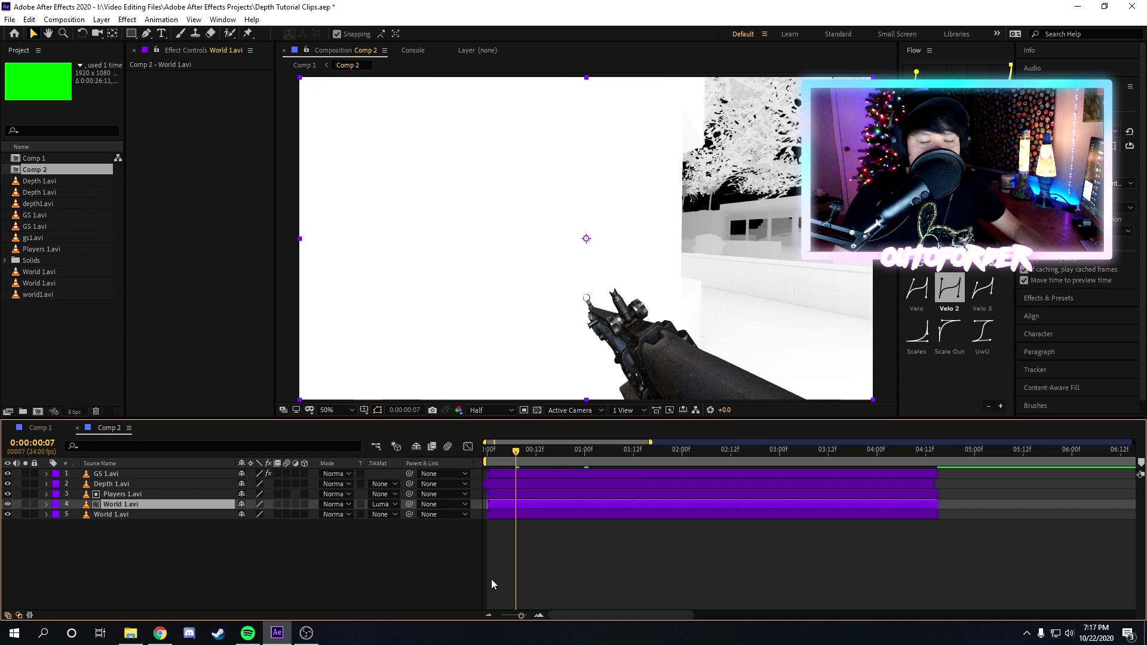
# Pre-compose the selected World and Players 1.avi layers into a new 'Players 1' precomp.
pyautogui.keyDown('ctrl'); pyautogui.click(174, 496); pyautogui.keyUp('ctrl')
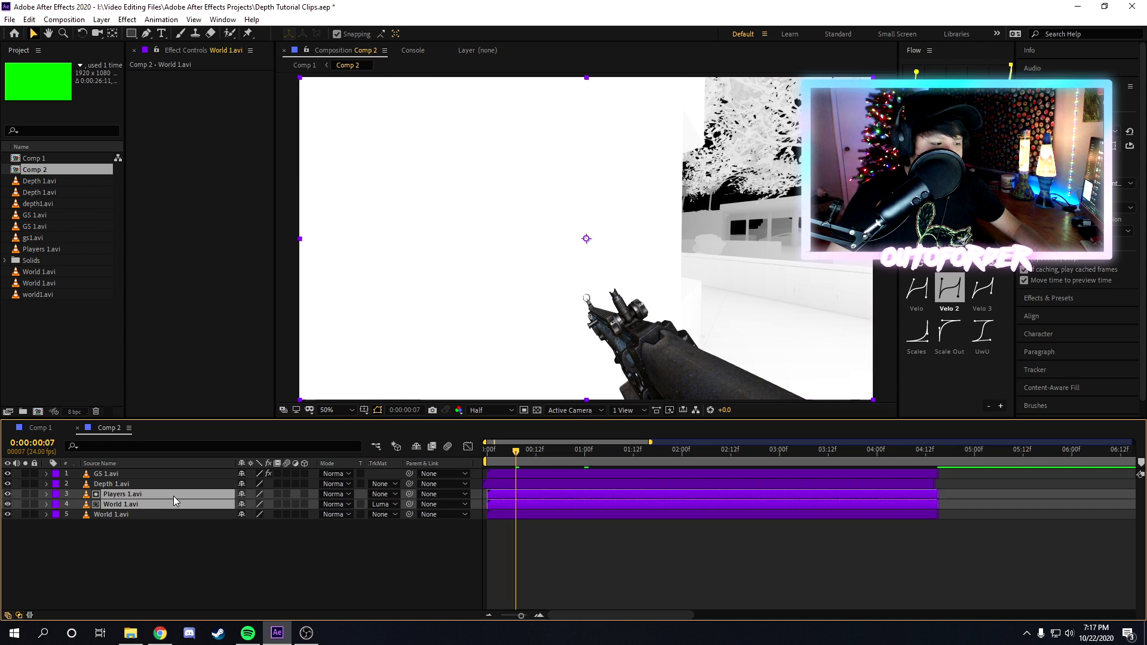
pyautogui.rightClick(174, 496)
pyautogui.click(218, 444)
pyautogui.write('OPka')
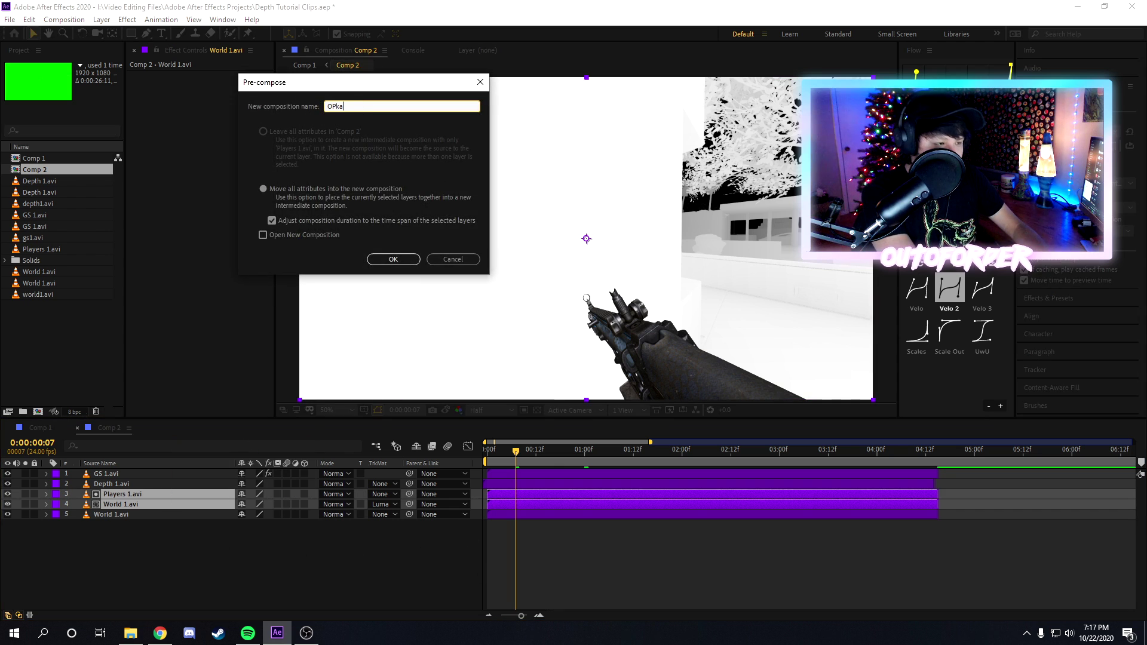
pyautogui.write('Players 1')
pyautogui.press('Return')
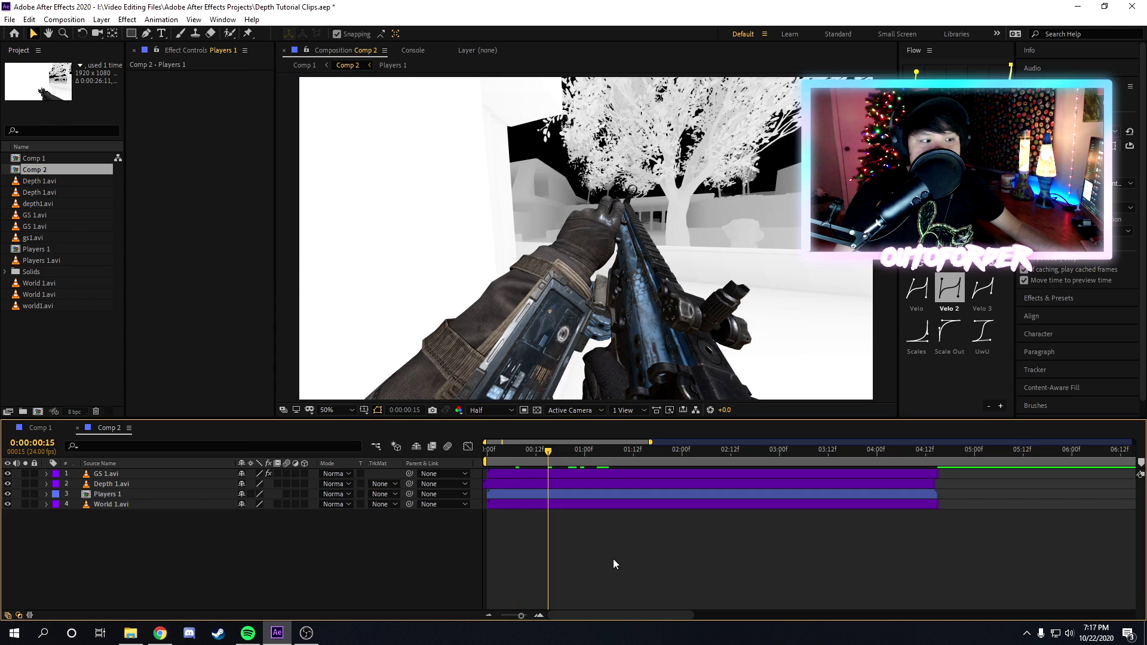
# Add Adjustment Layer 2 to Comp 2 and place it below Depth 1.avi.
pyautogui.rightClick(596, 536)
pyautogui.moveTo(622, 415)
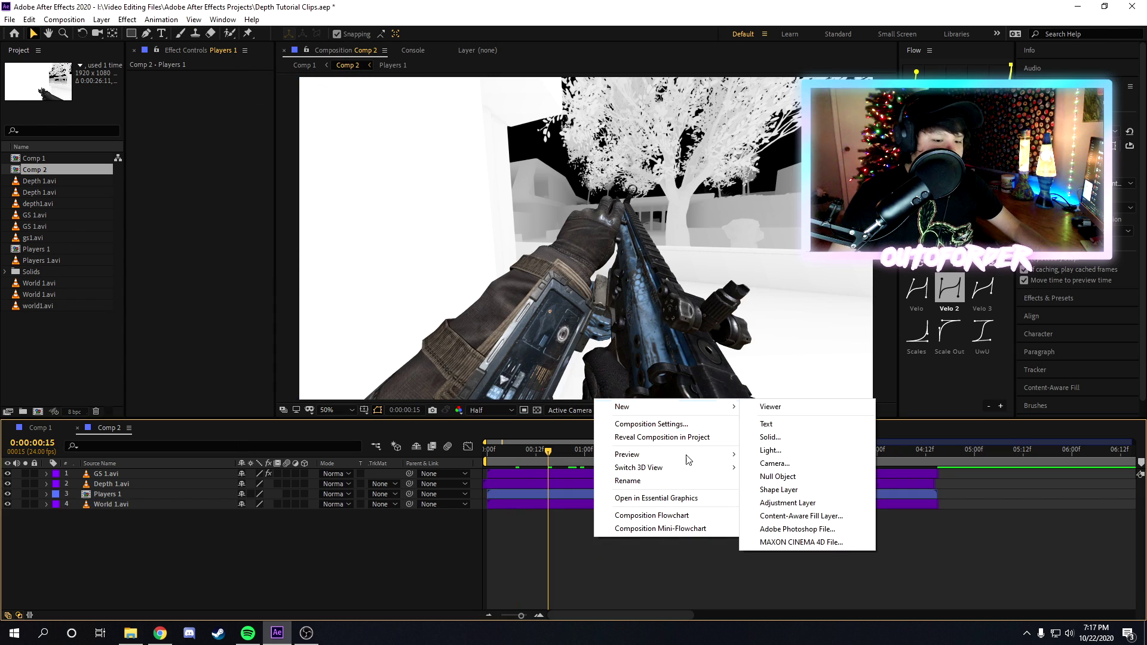
pyautogui.click(783, 530)
pyautogui.moveTo(171, 505); pyautogui.dragTo(167, 502)
# Set Adjustment Layer 2's track matte to Luma Matte 'Depth 1.avi' and preview the comp.
pyautogui.click(385, 494)
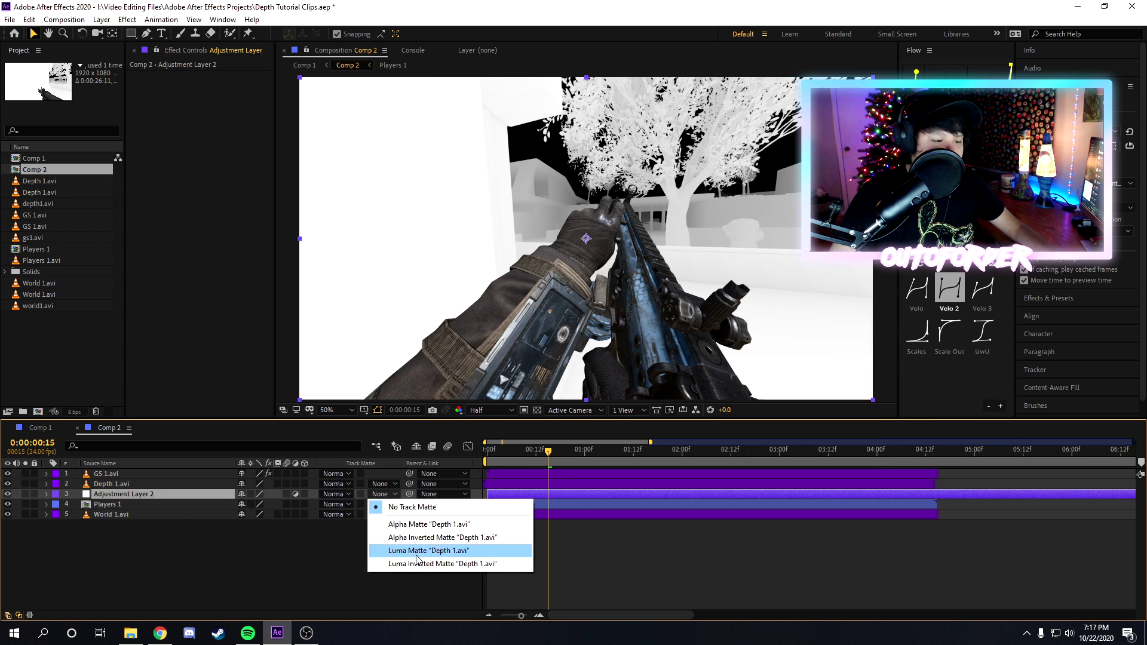
pyautogui.click(428, 550)
pyautogui.click(386, 494)
pyautogui.click(406, 564)
pyautogui.click(386, 494)
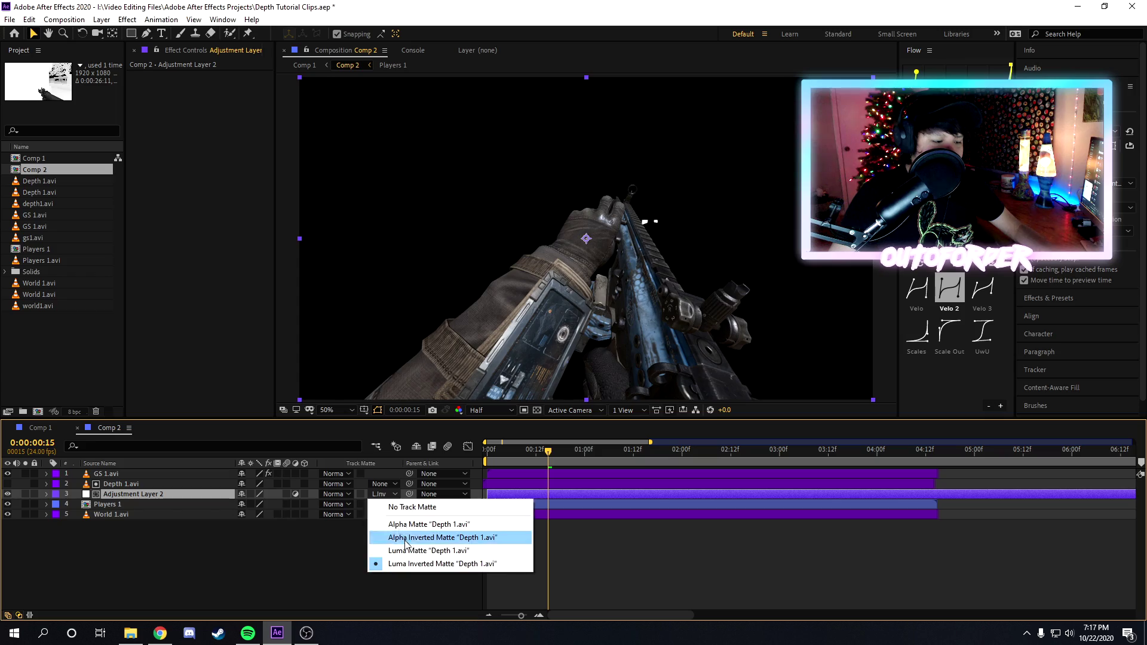
pyautogui.click(418, 551)
pyautogui.click(110, 504)
pyautogui.press('space')
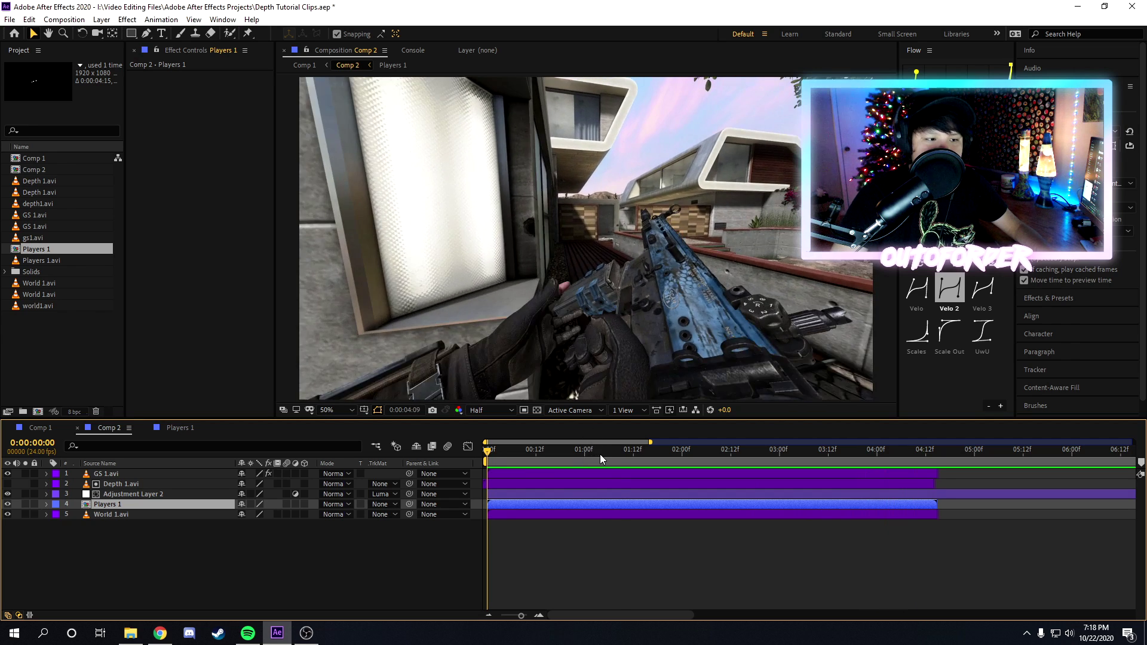
# Add Camera Lens Blur with a Blur Radius of 20 to Adjustment Layer 2, then review Comp 1.
pyautogui.click(621, 457)
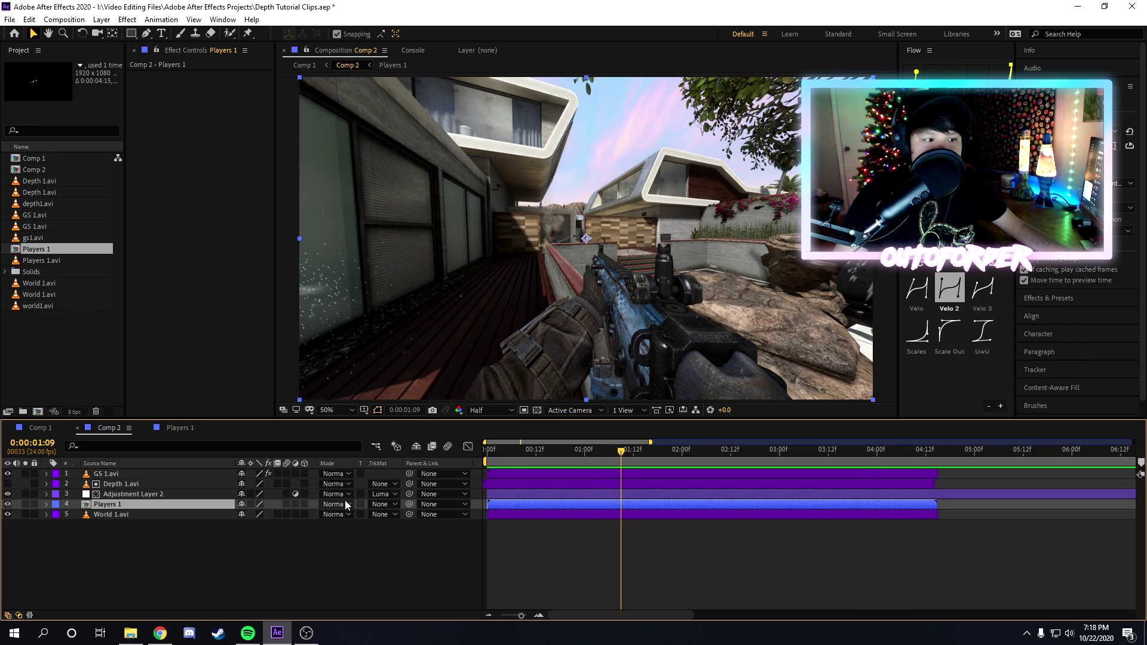
pyautogui.click(167, 485)
pyautogui.click(179, 494)
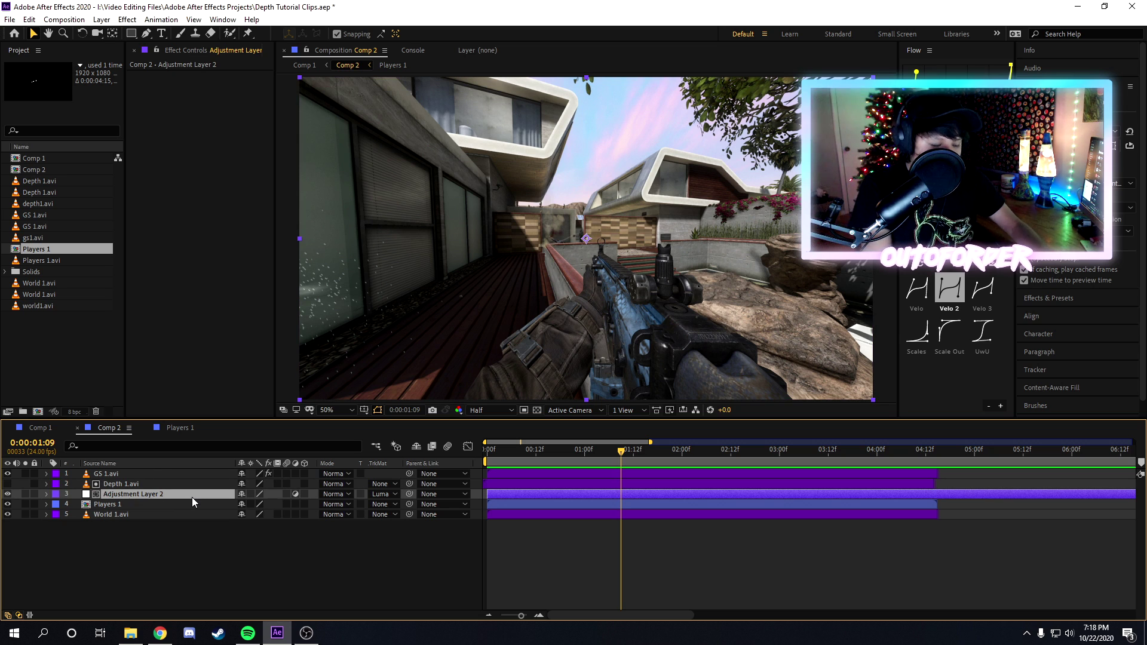
pyautogui.hotkey('ctrl', 'space')
pyautogui.write('cam')
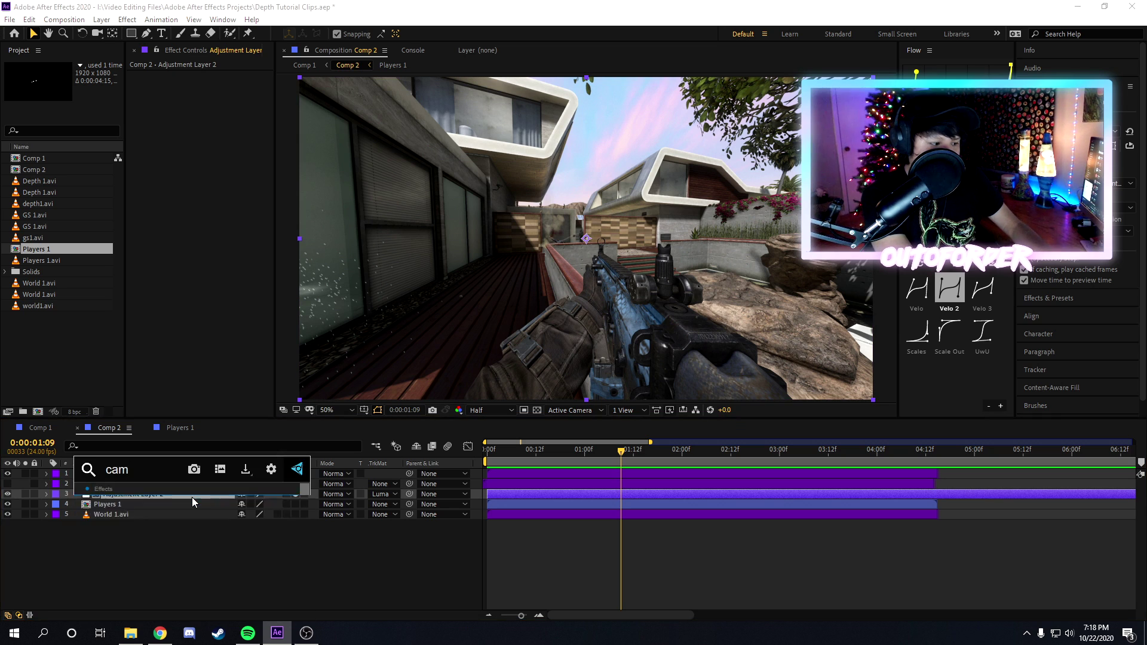
pyautogui.write('era len')
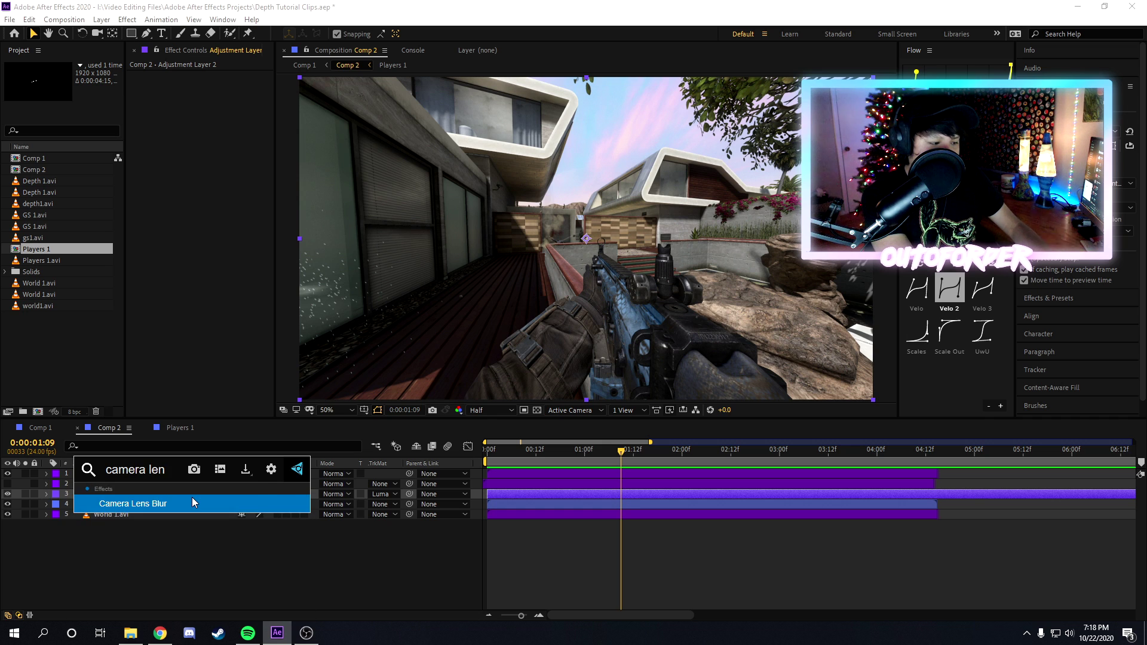
pyautogui.press('Return')
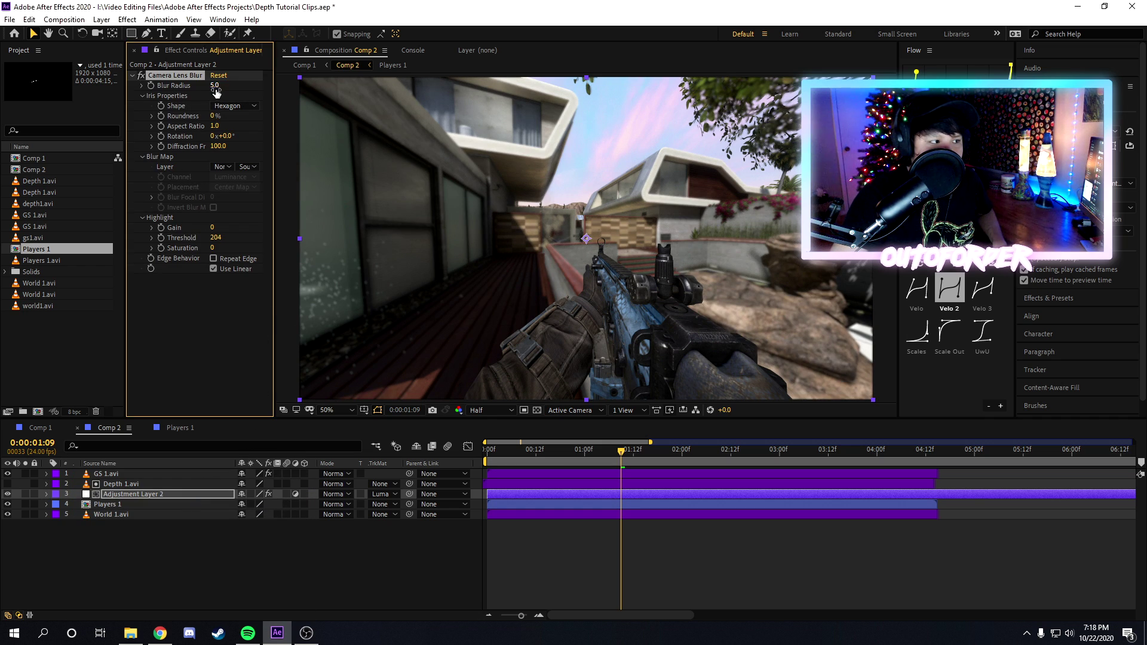
pyautogui.click(227, 573)
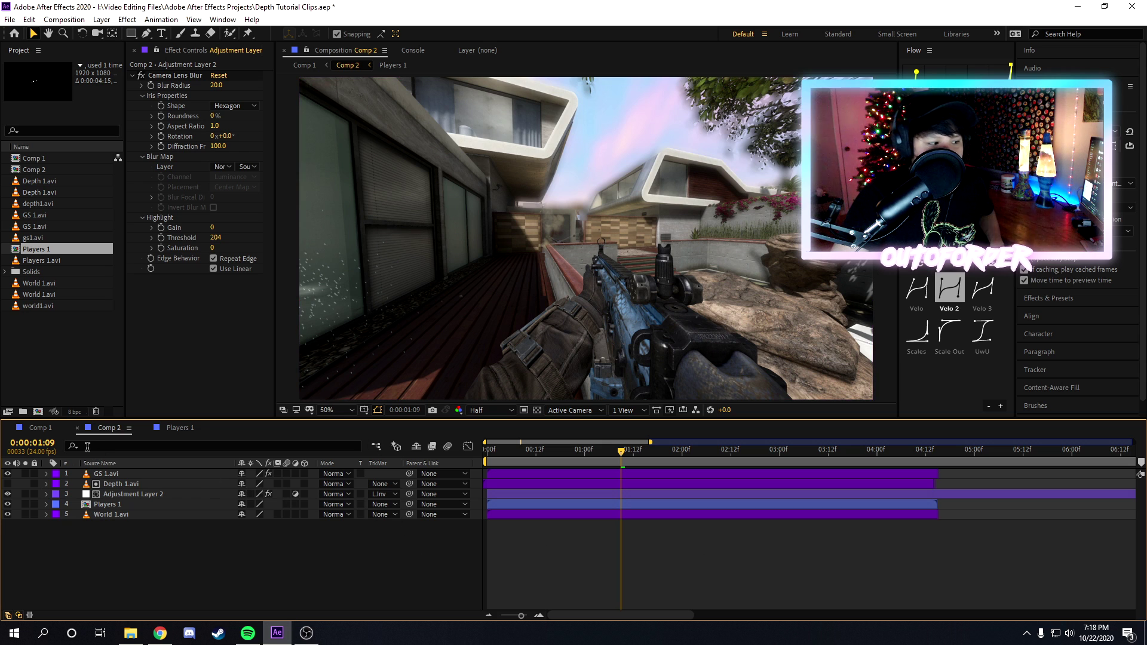
pyautogui.click(38, 428)
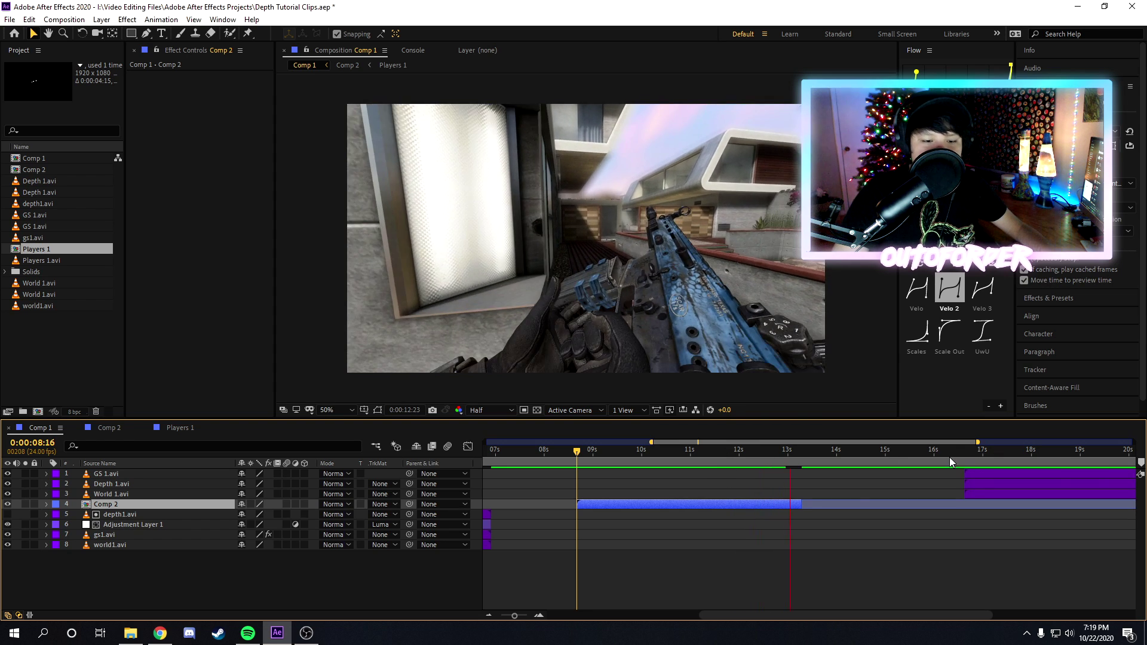
pyautogui.click(953, 453)
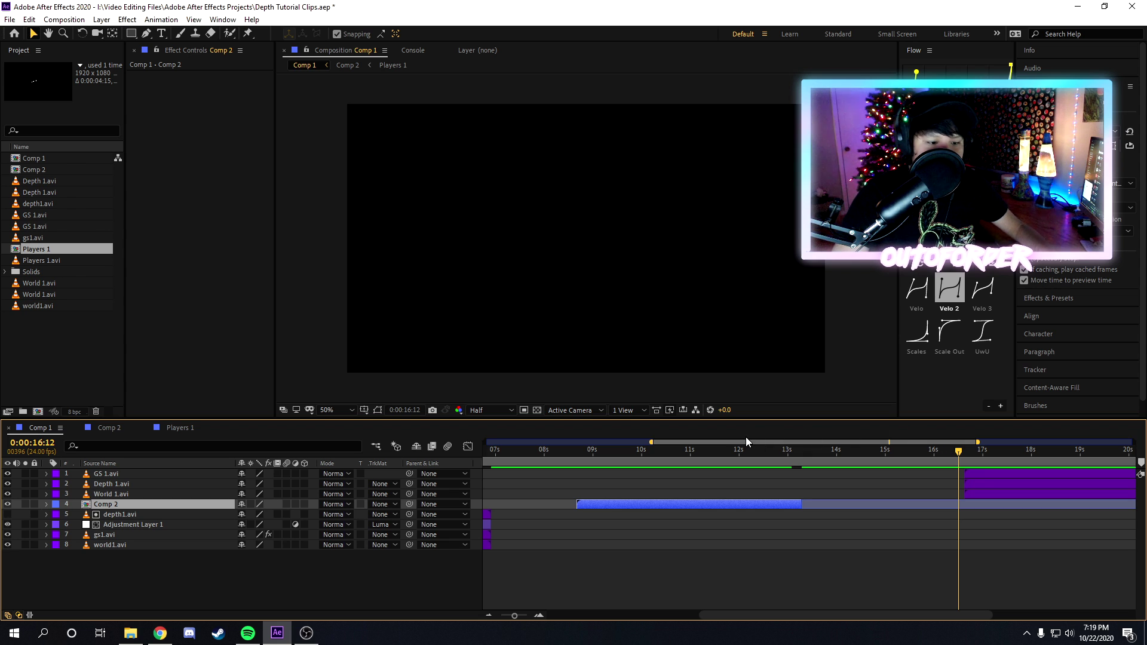
# Check the lens-blurred footage at 0:00:10:23 in Comp 1, then reopen the Comp 2 precomp.
pyautogui.click(689, 448)
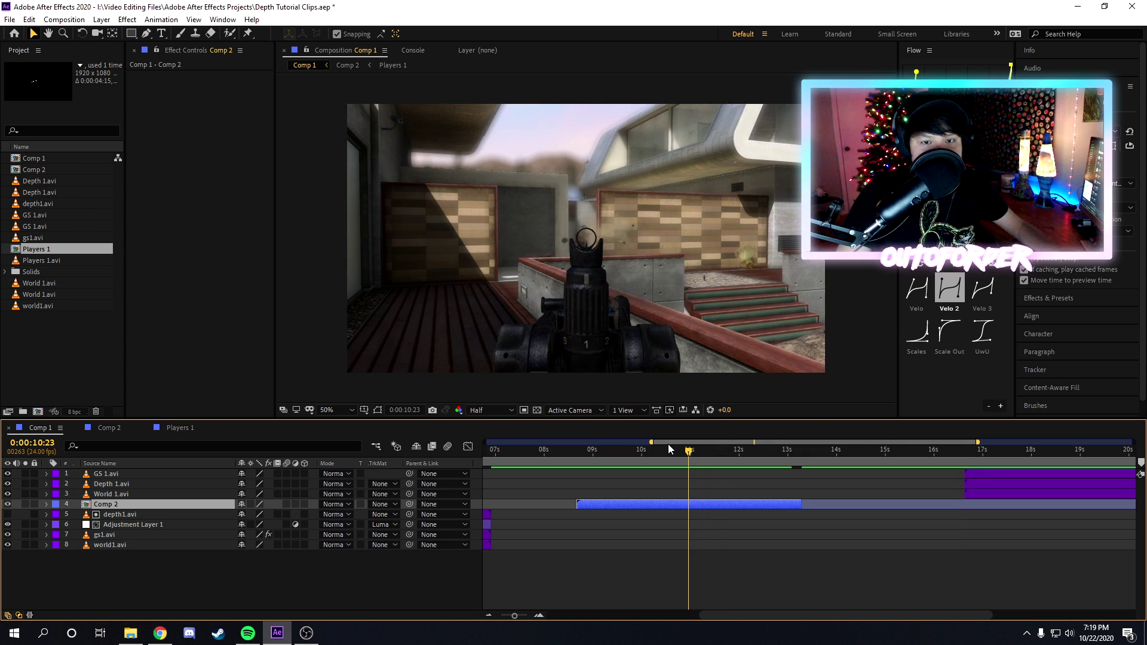
pyautogui.doubleClick(598, 504)
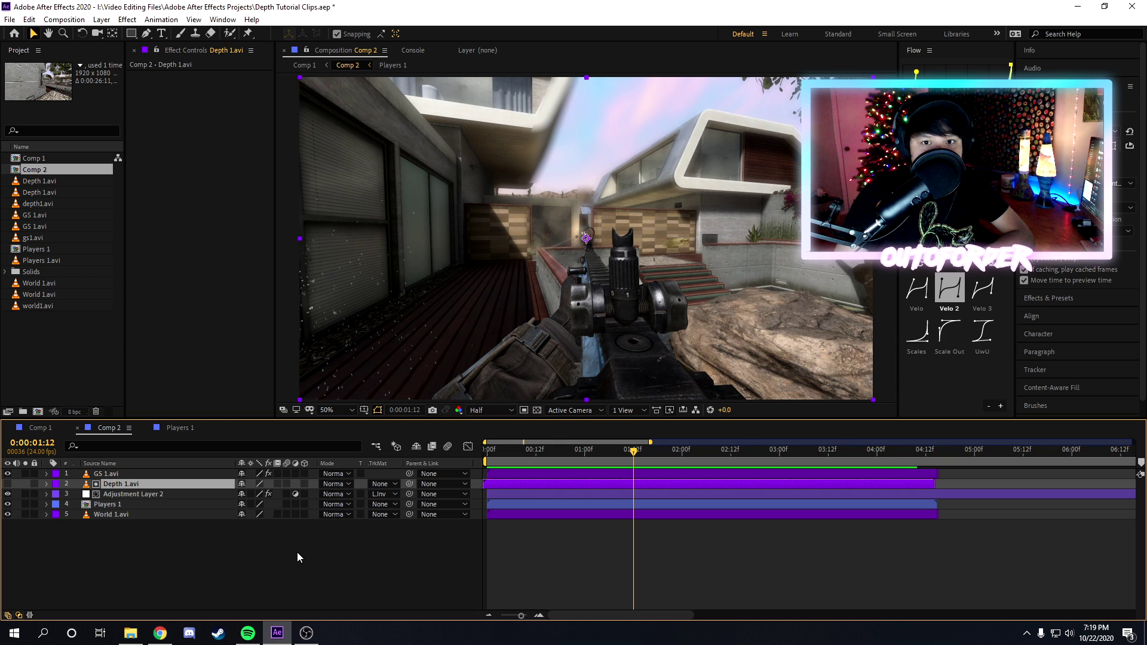
# Solo Depth 1.avi at frame 0:00:01:23 and try a Black & White effect, then undo it.
pyautogui.click(25, 484)
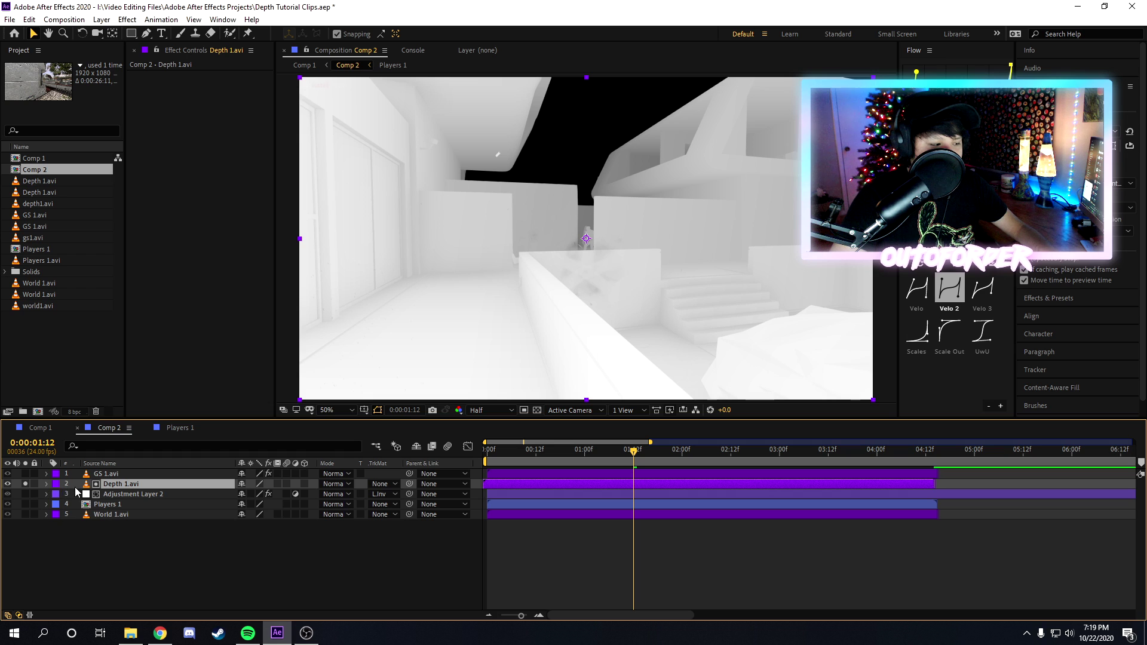
pyautogui.click(679, 453)
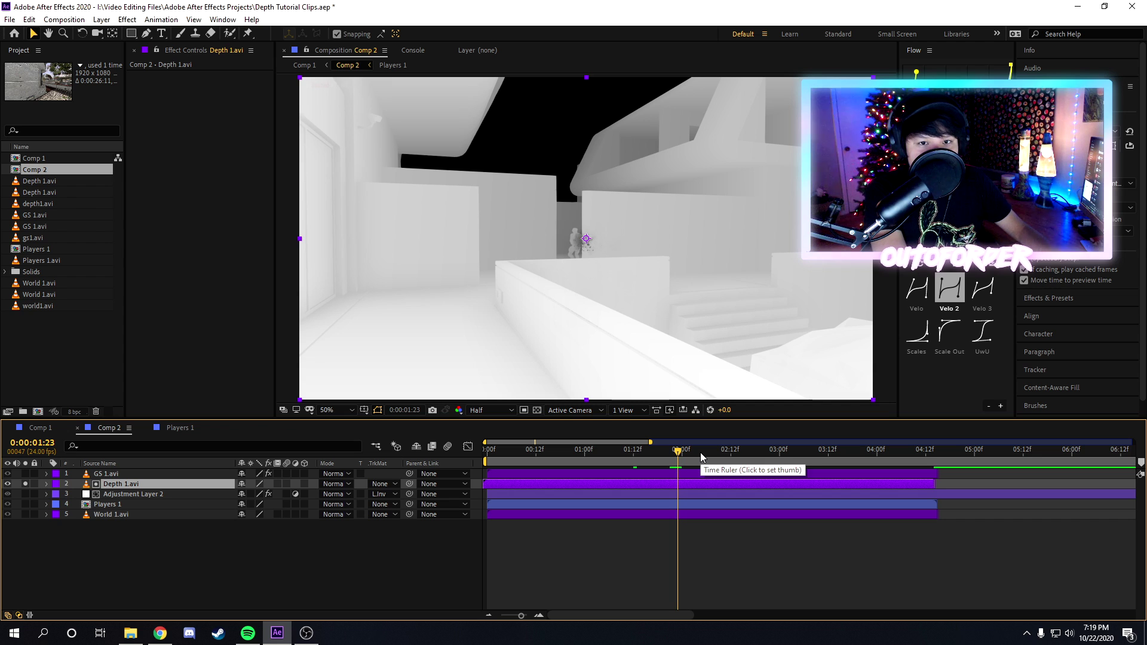
pyautogui.hotkey('ctrl', 'space')
pyautogui.write('black')
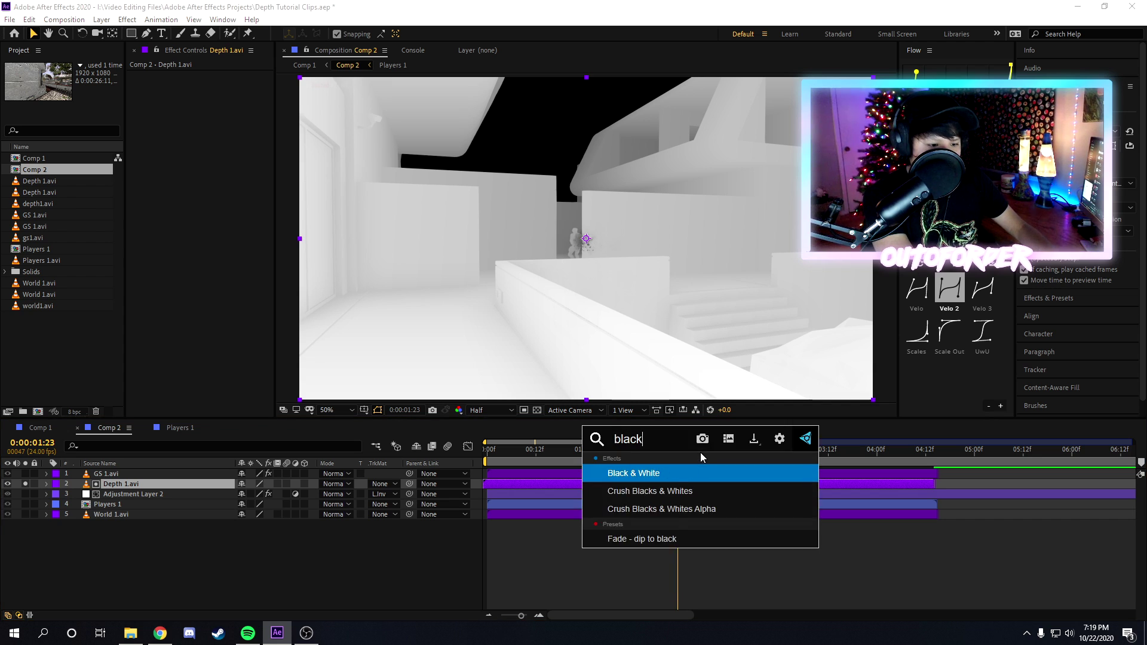
pyautogui.press('Return')
pyautogui.hotkey('ctrl', 'z')
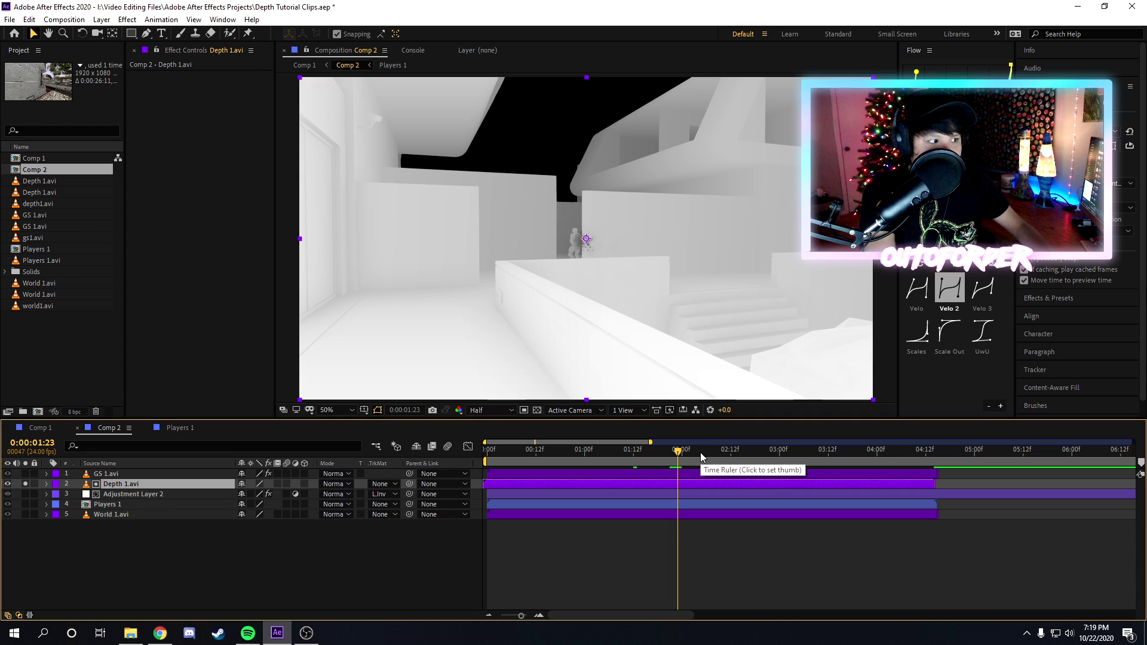
# Apply the Levels effect to Depth 1.avi.
pyautogui.hotkey('ctrl', 'space')
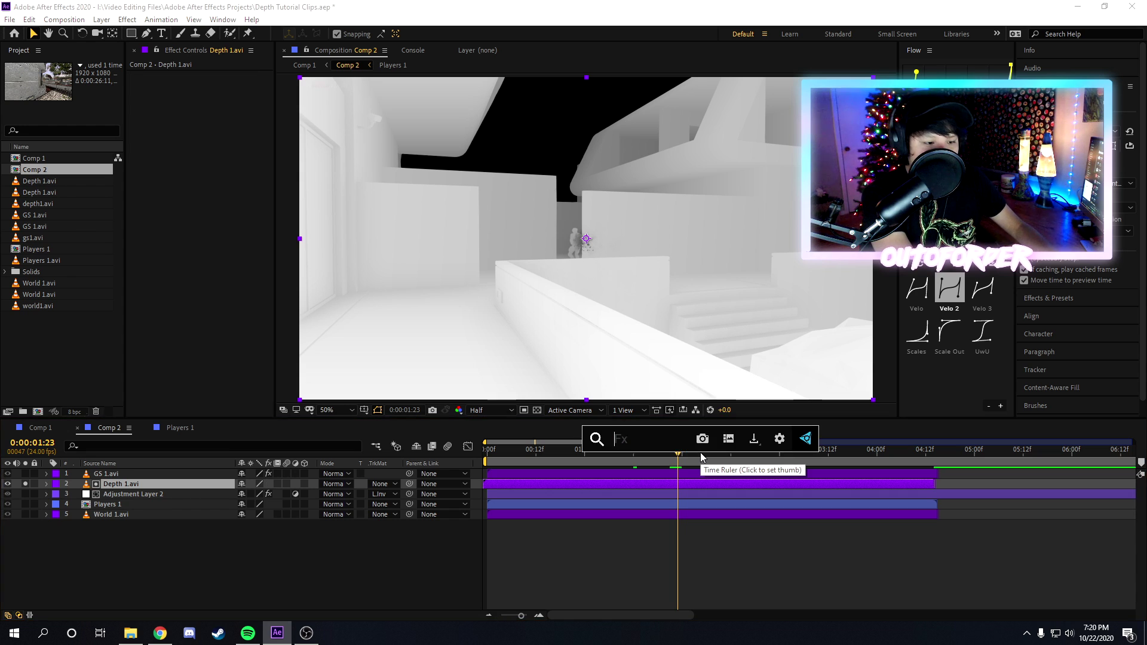
pyautogui.write('levels')
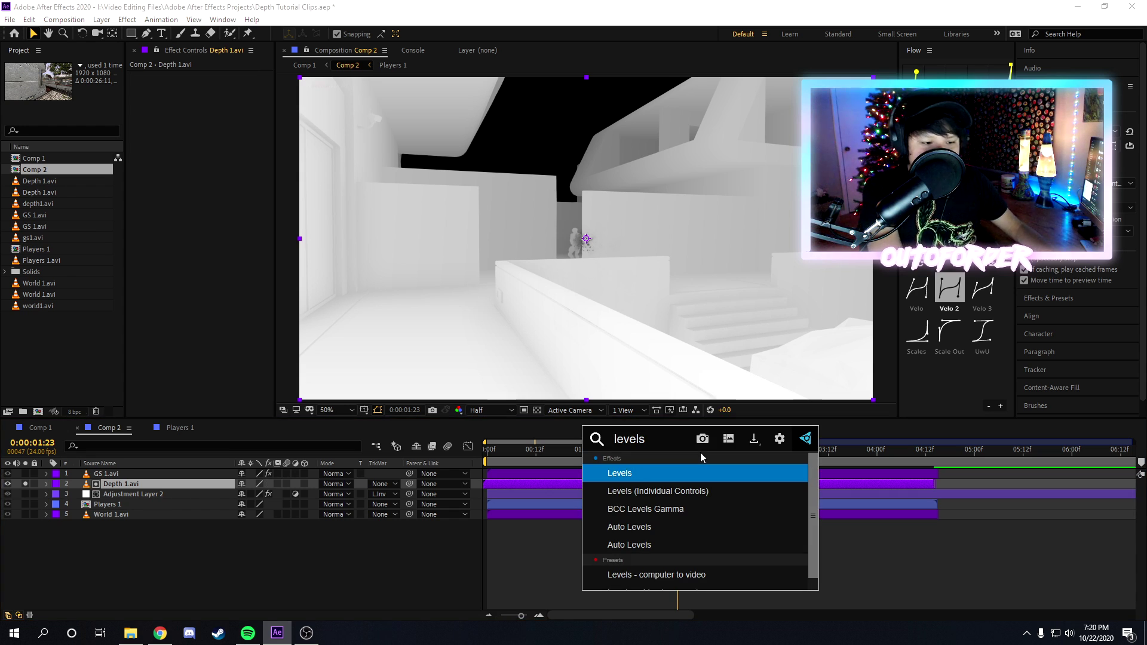
pyautogui.press('Return')
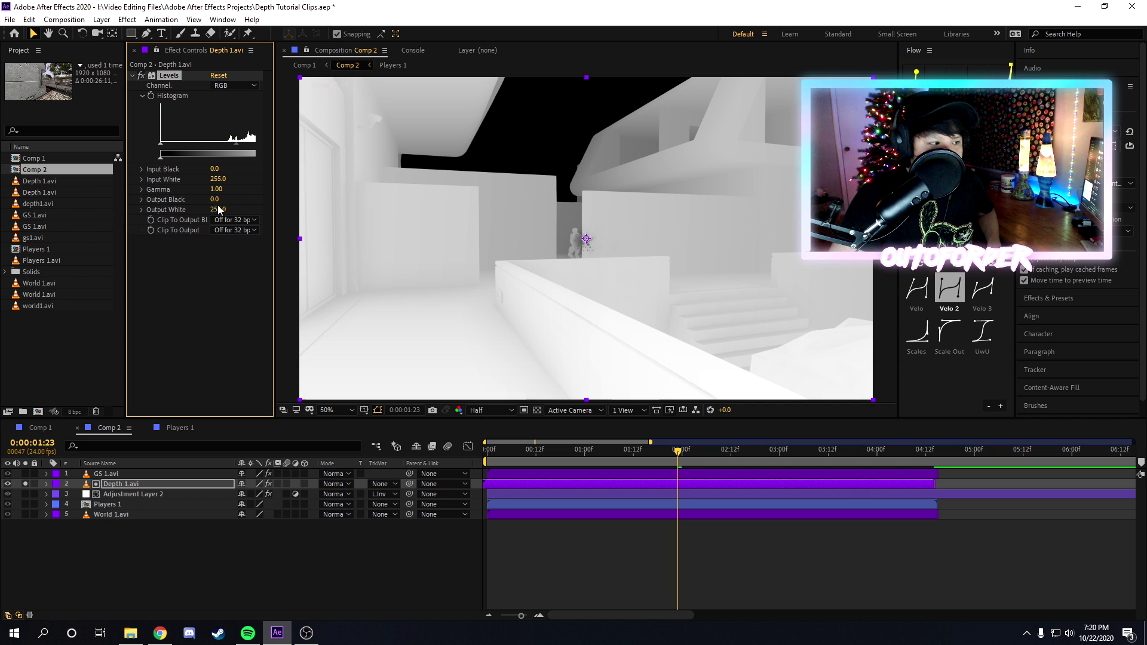
# Lower the Levels Output Black to -803.3, then unsolo and hide Depth 1.avi.
pyautogui.moveTo(216, 201); pyautogui.dragTo(65, 240)
pyautogui.click(25, 485)
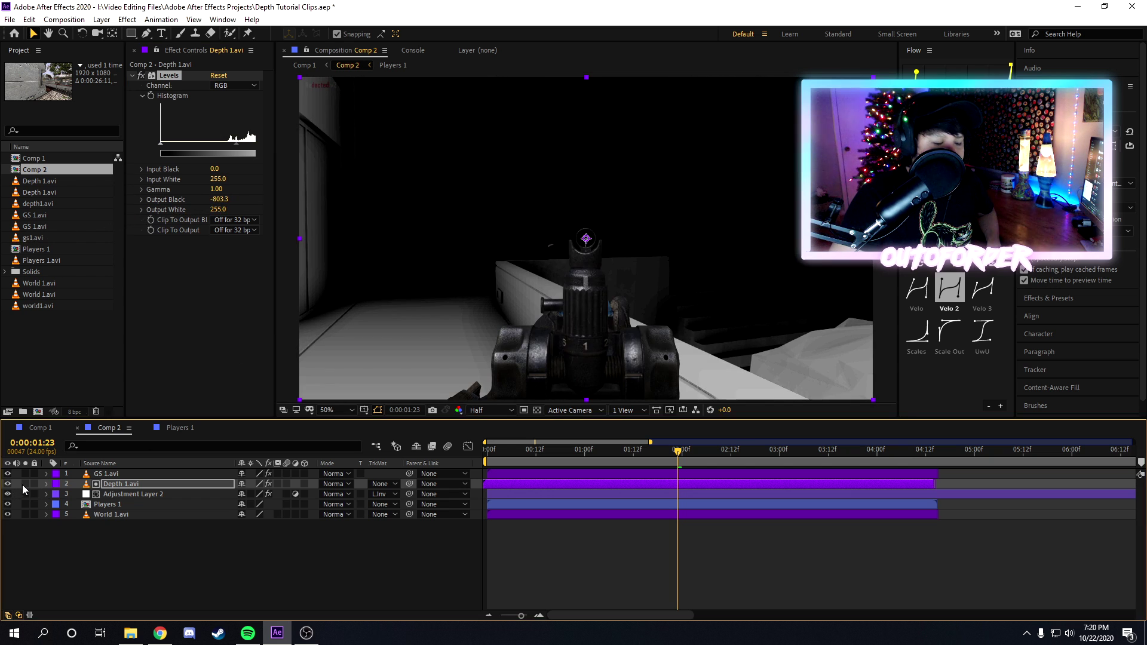
pyautogui.click(8, 484)
# Lower Depth 1.avi's Levels Output White to -191.3 and return to Comp 1.
pyautogui.click(121, 484)
pyautogui.moveTo(216, 199); pyautogui.dragTo(242, 213)
pyautogui.moveTo(324, 212); pyautogui.dragTo(186, 230)
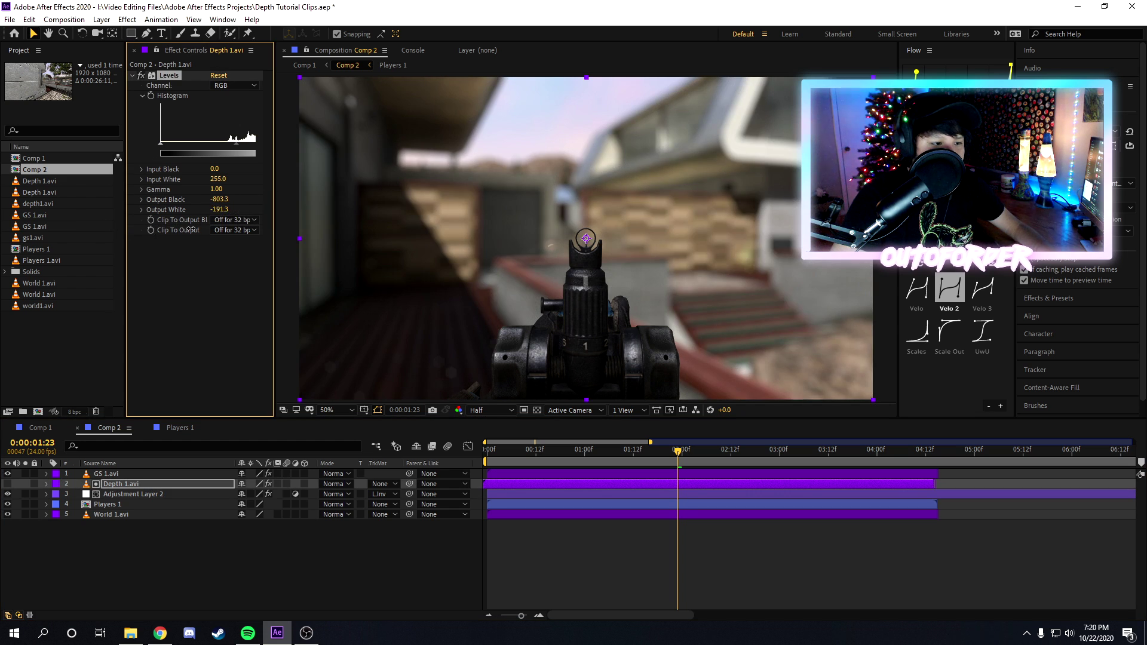
pyautogui.click(38, 428)
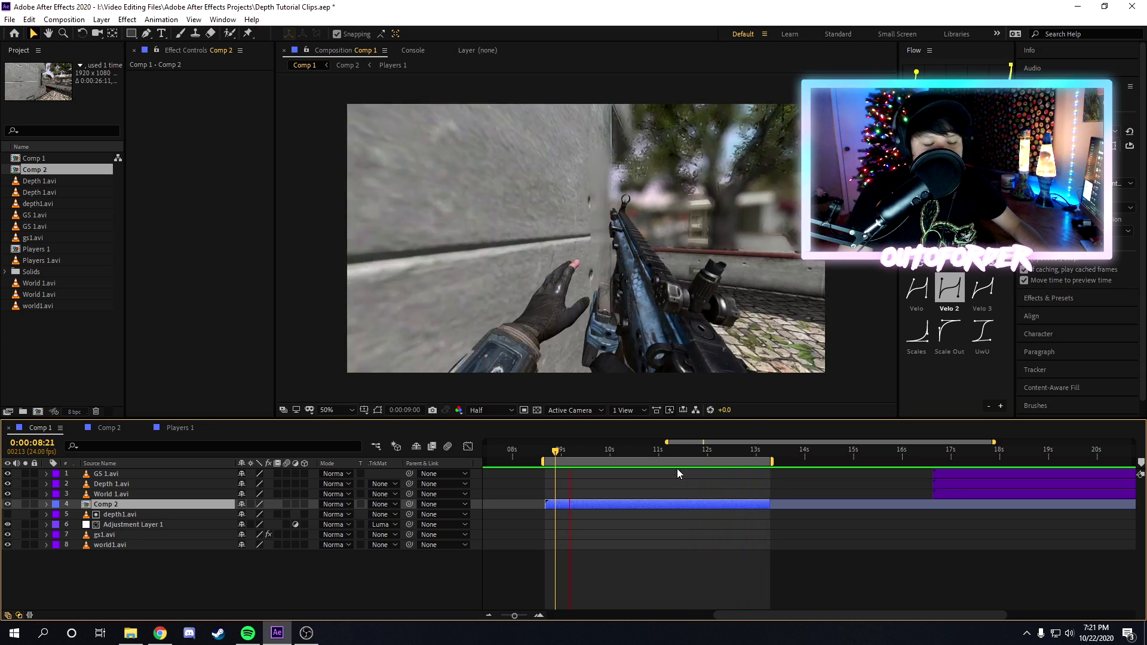
pyautogui.click(611, 452)
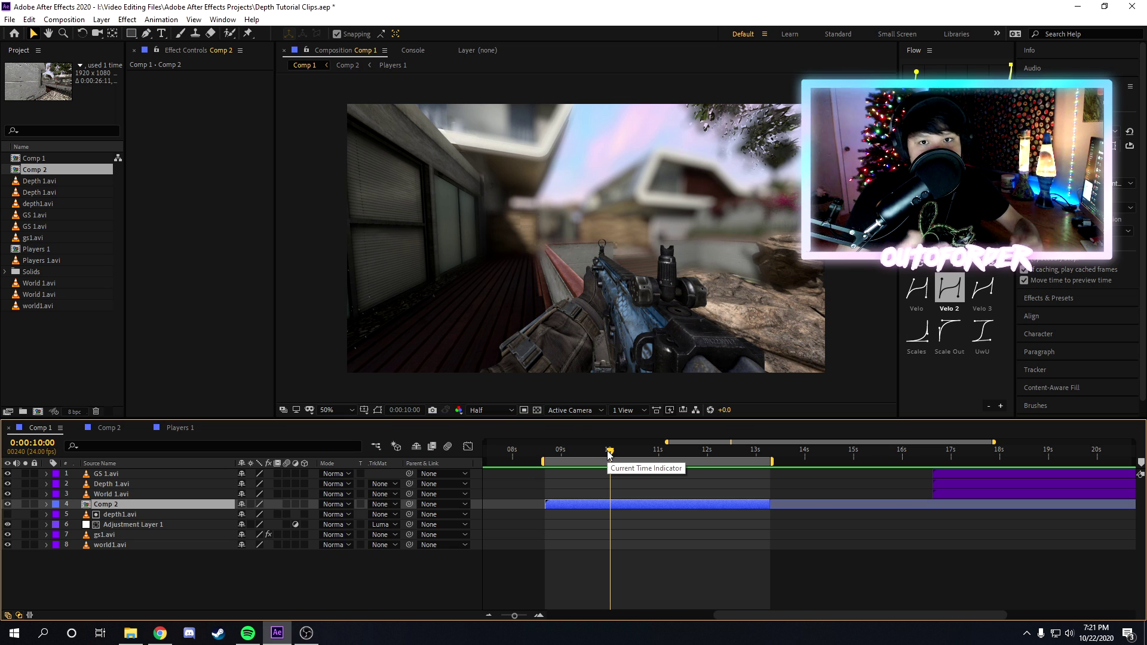
pyautogui.moveTo(609, 453); pyautogui.dragTo(616, 451)
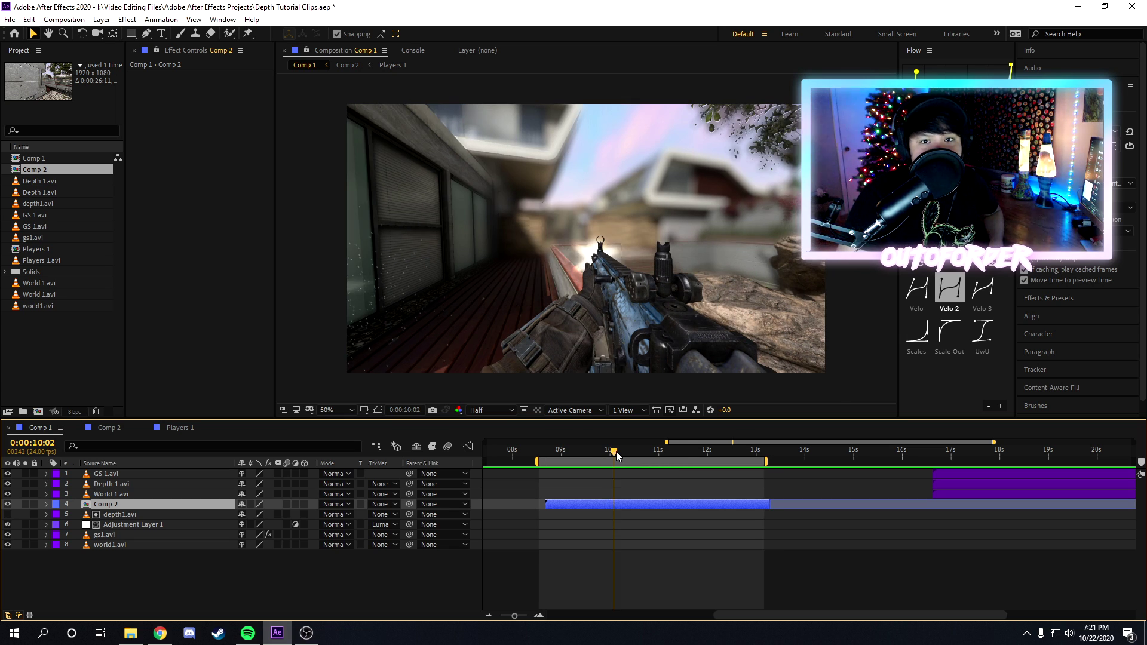